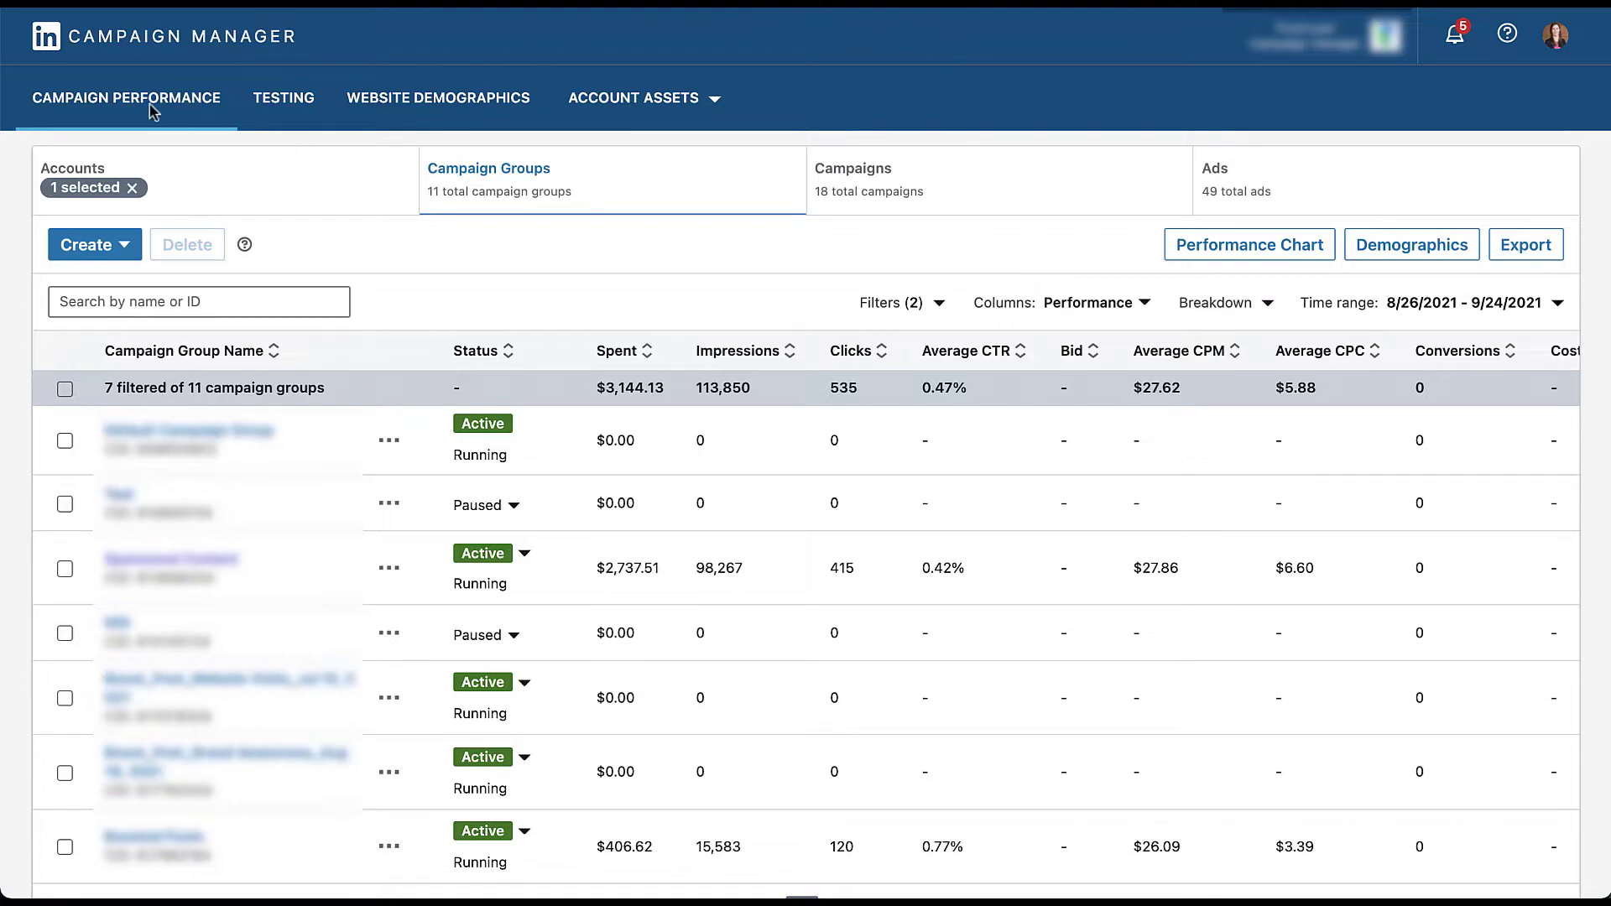
# Start creating a new brand lift test in the account's testing area
pyautogui.click(286, 104)
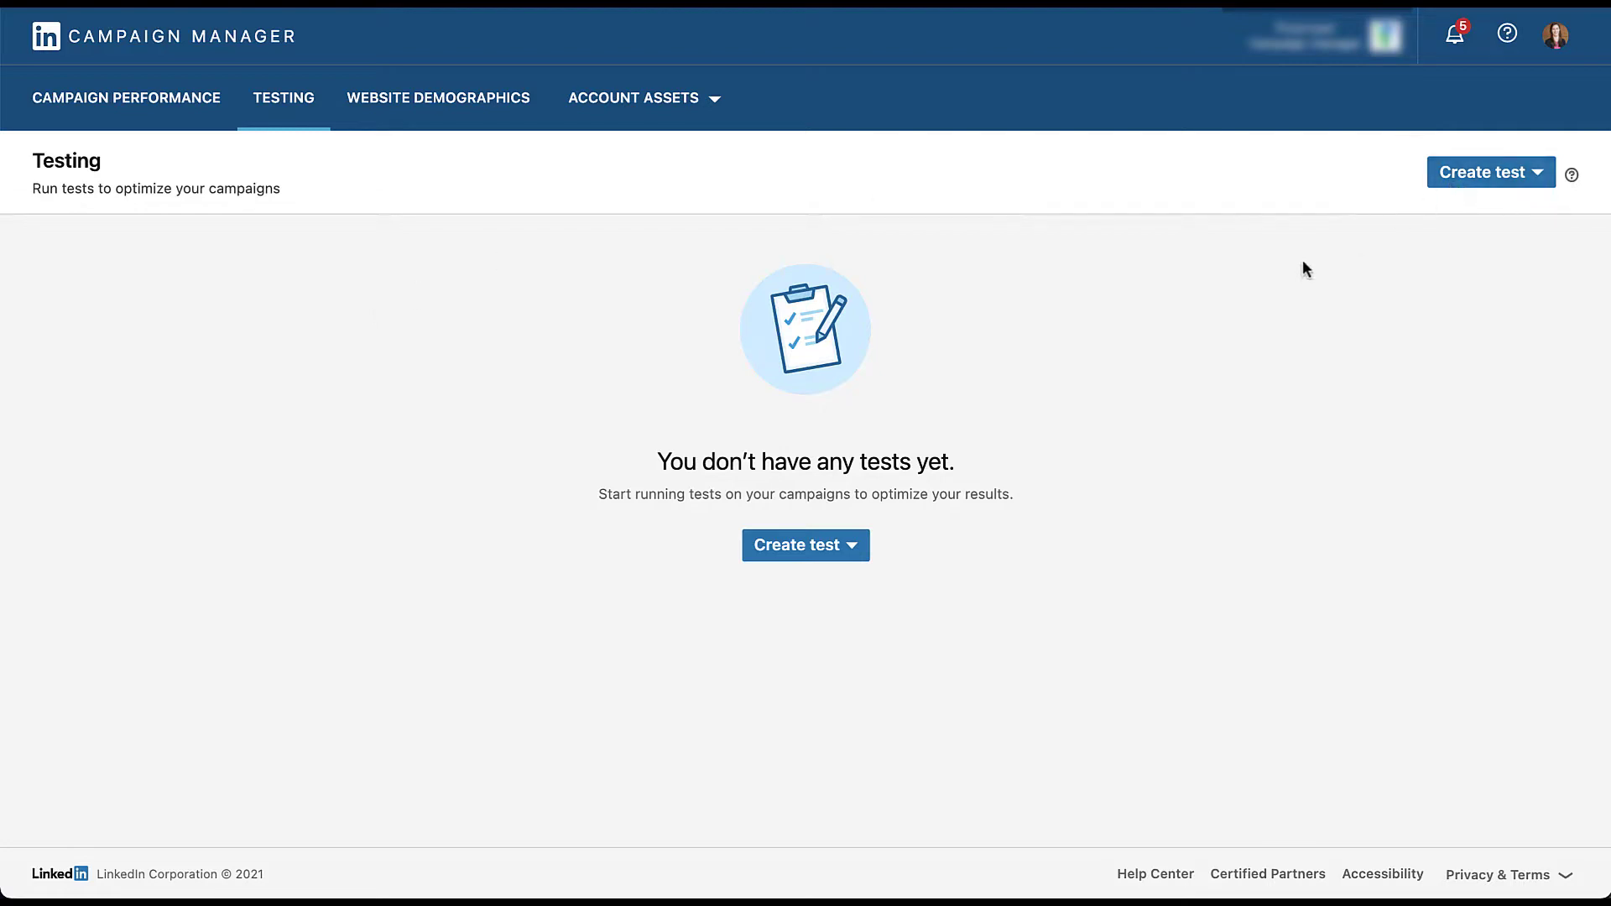
pyautogui.click(852, 552)
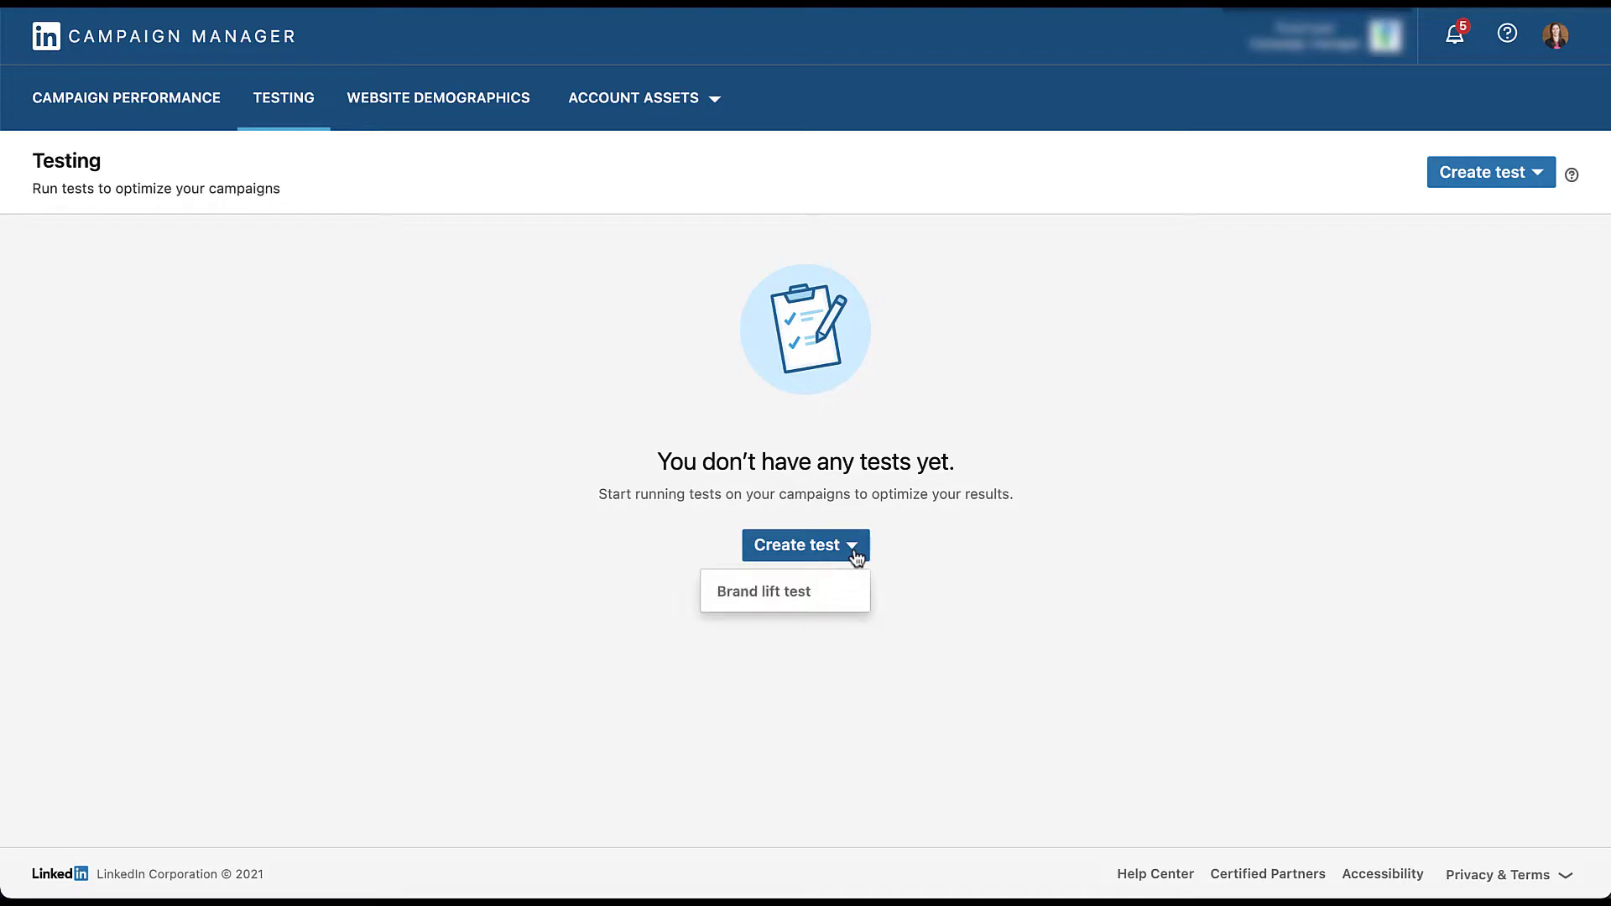
pyautogui.click(840, 604)
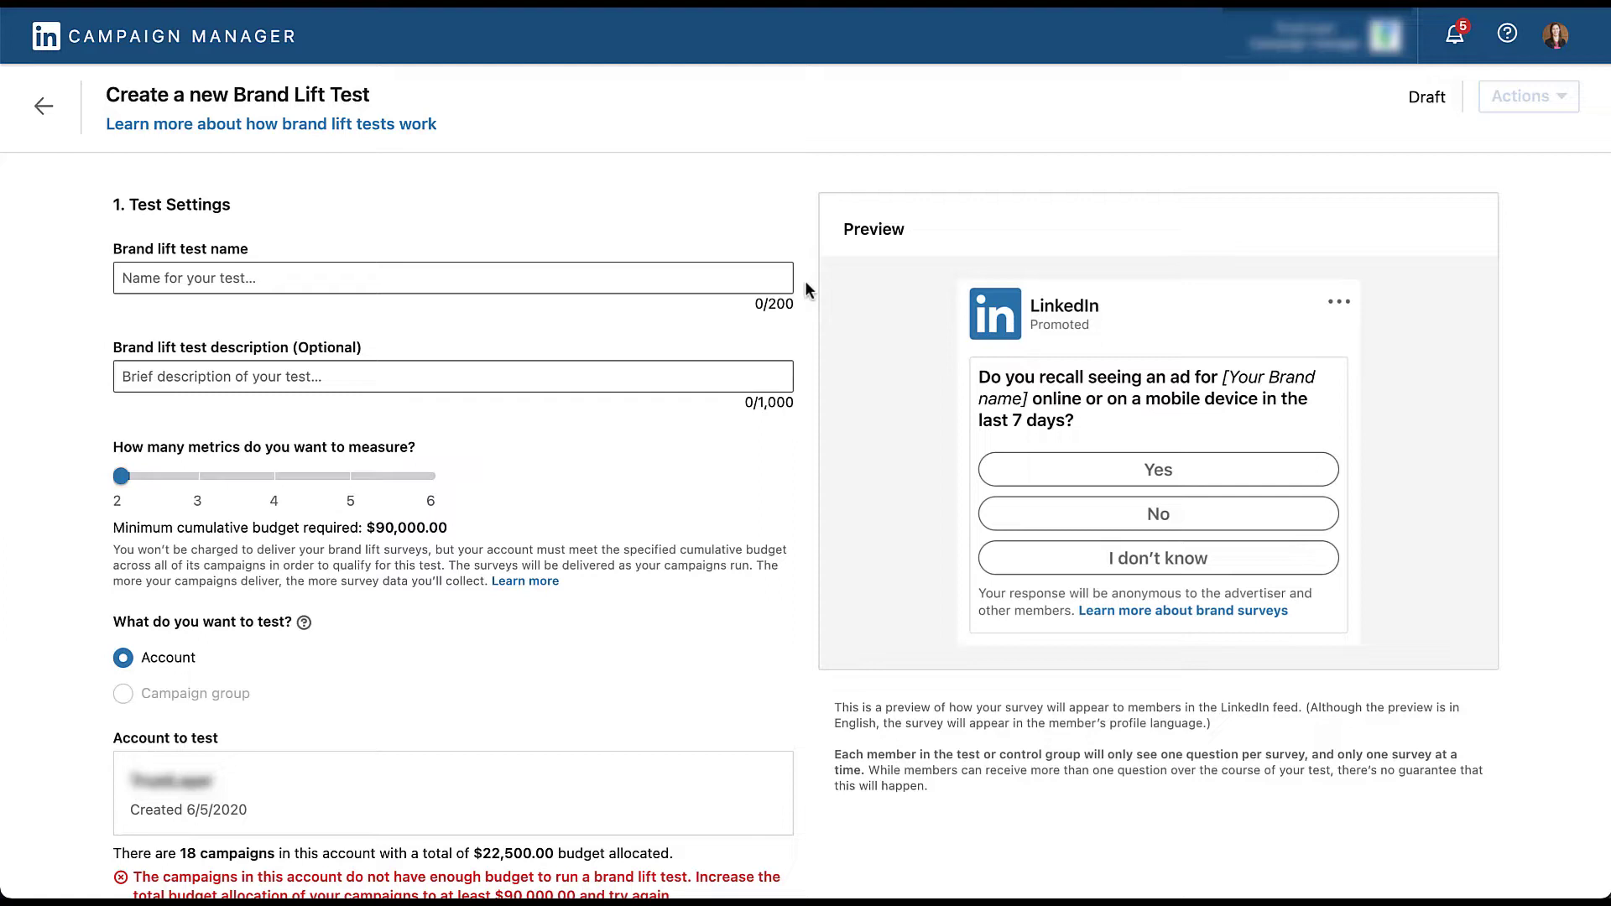
# Name the test "Brand Lift - 2 Questions - September 2021" and set the number of metrics to measure to 6
pyautogui.click(737, 278)
pyautogui.write('Brand Lift - 2 Questions - September 2021')
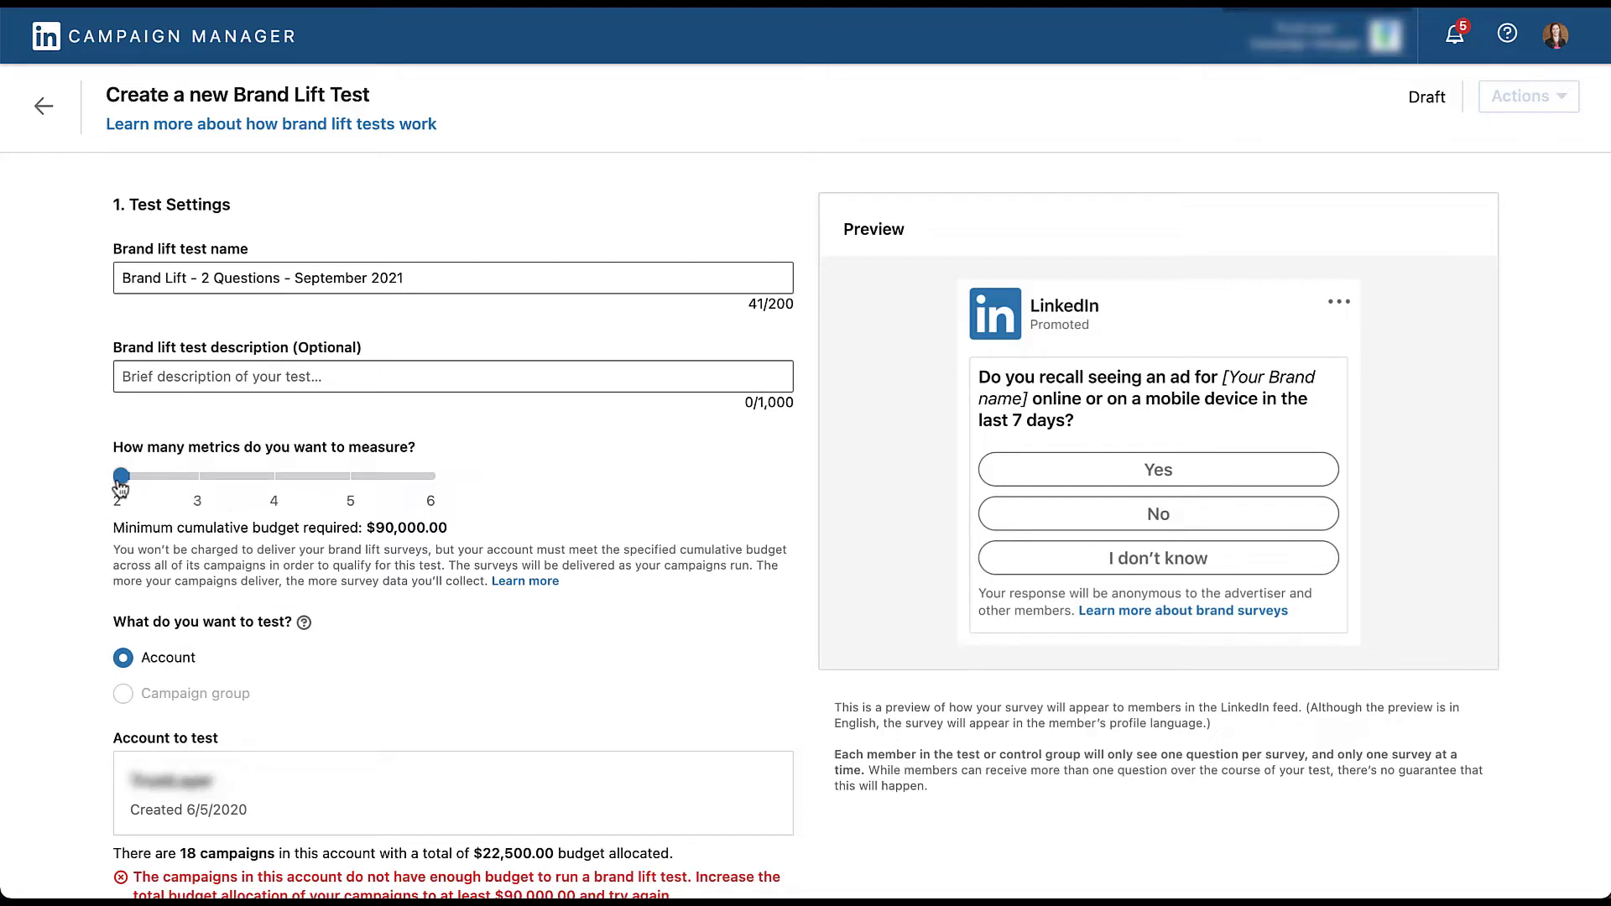
pyautogui.moveTo(120, 477); pyautogui.dragTo(272, 487)
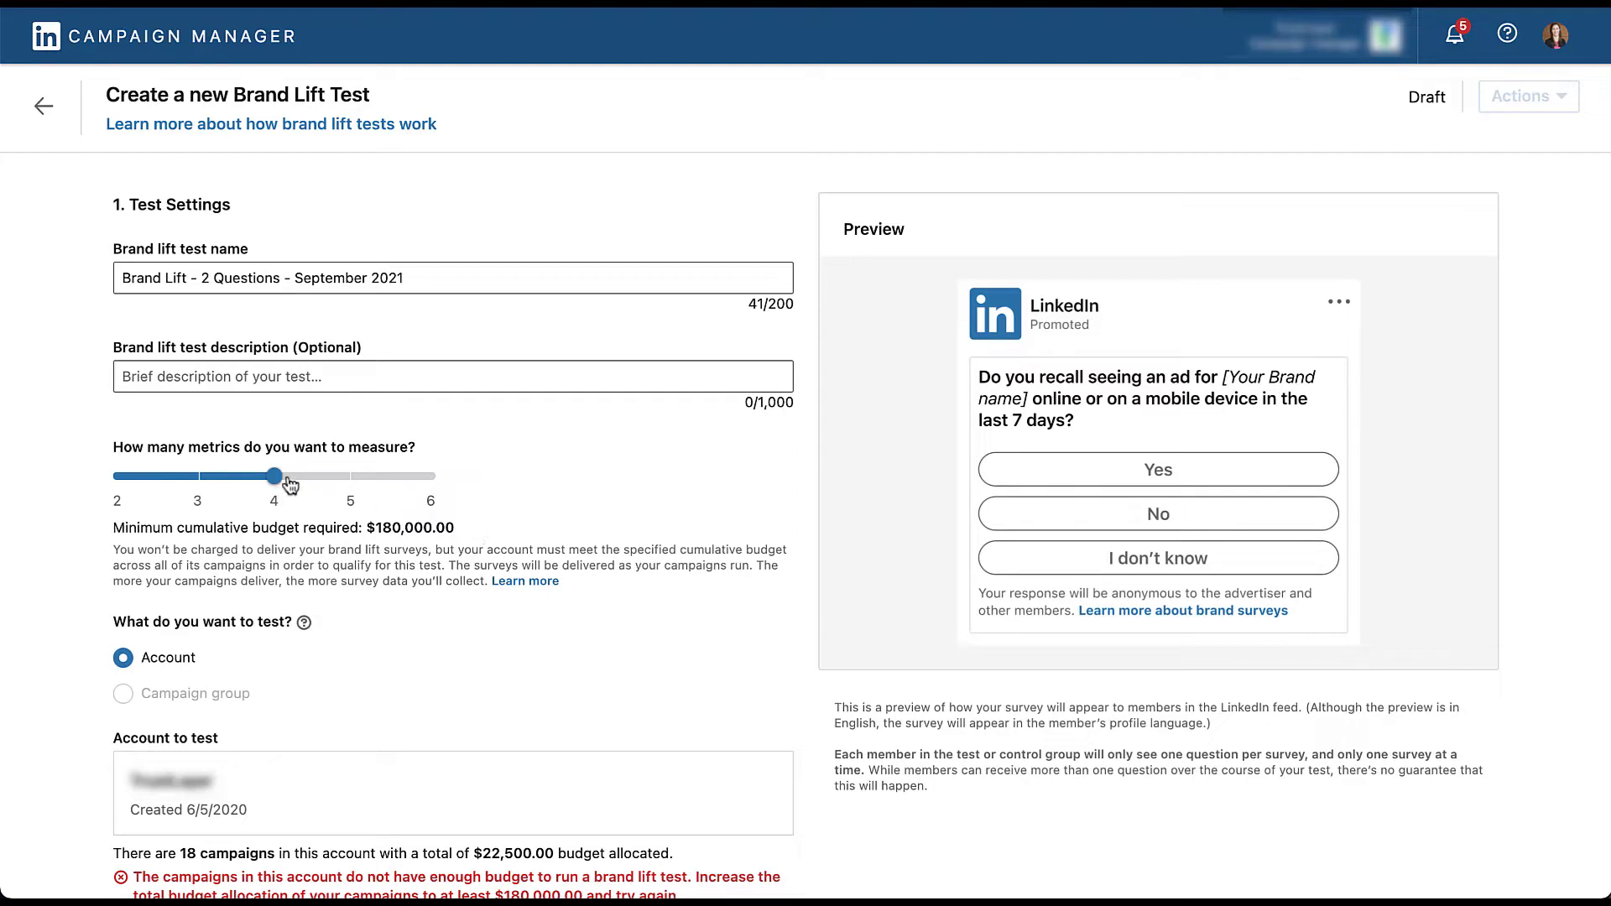
pyautogui.moveTo(277, 480); pyautogui.dragTo(452, 468)
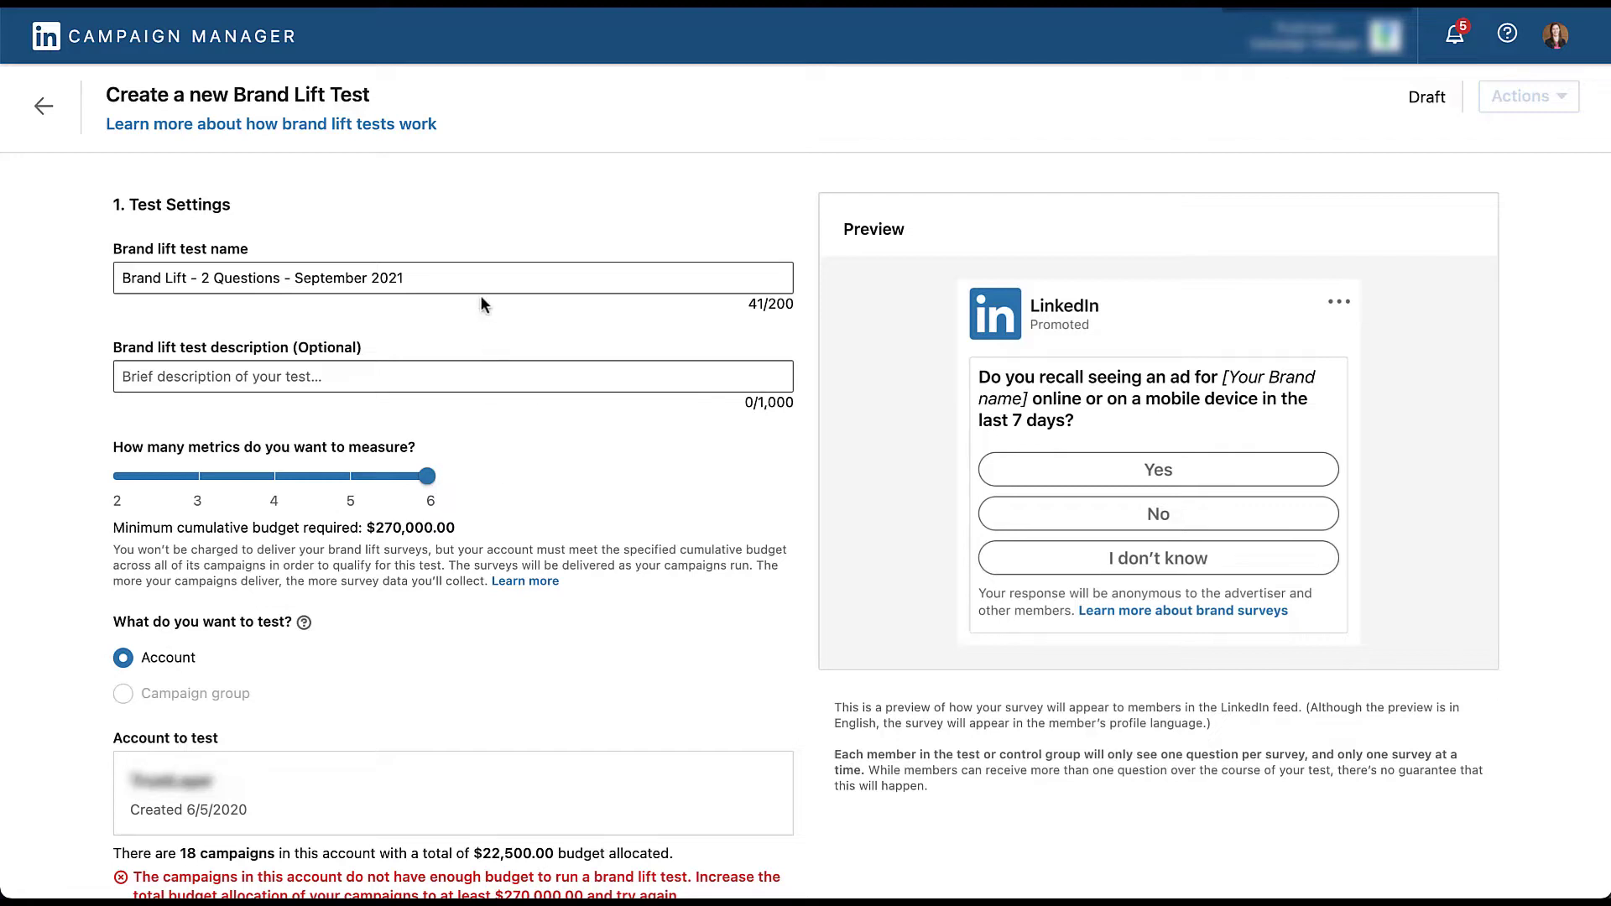
# Review the help article on how brand lift tests work, reading how to qualify and how total budget values are calculated
pyautogui.click(404, 130)
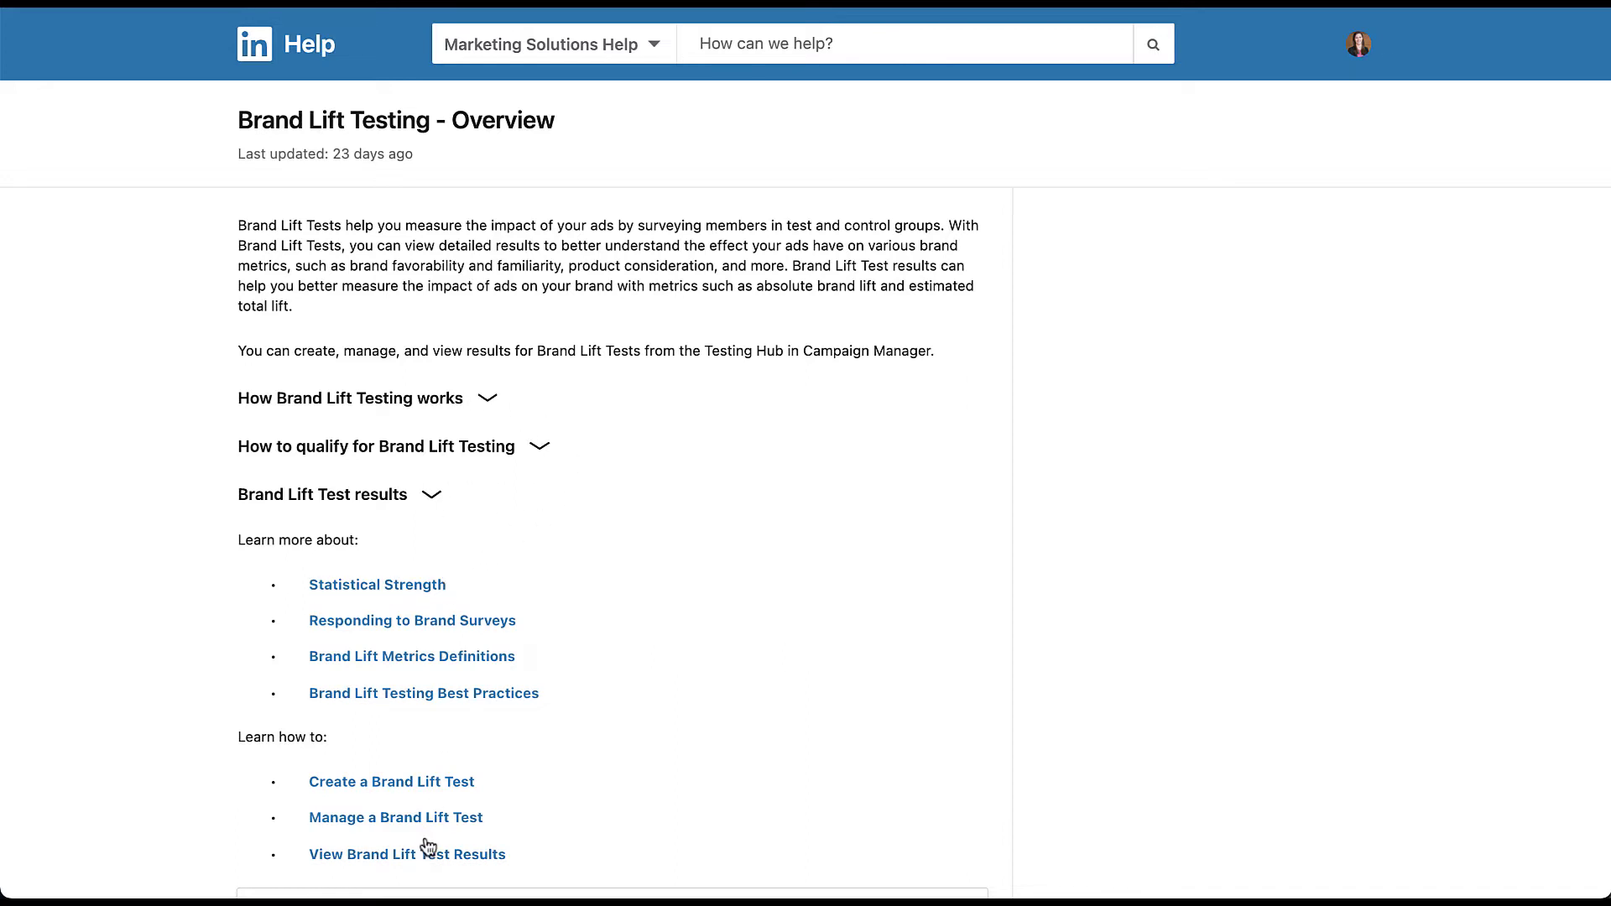
pyautogui.click(540, 448)
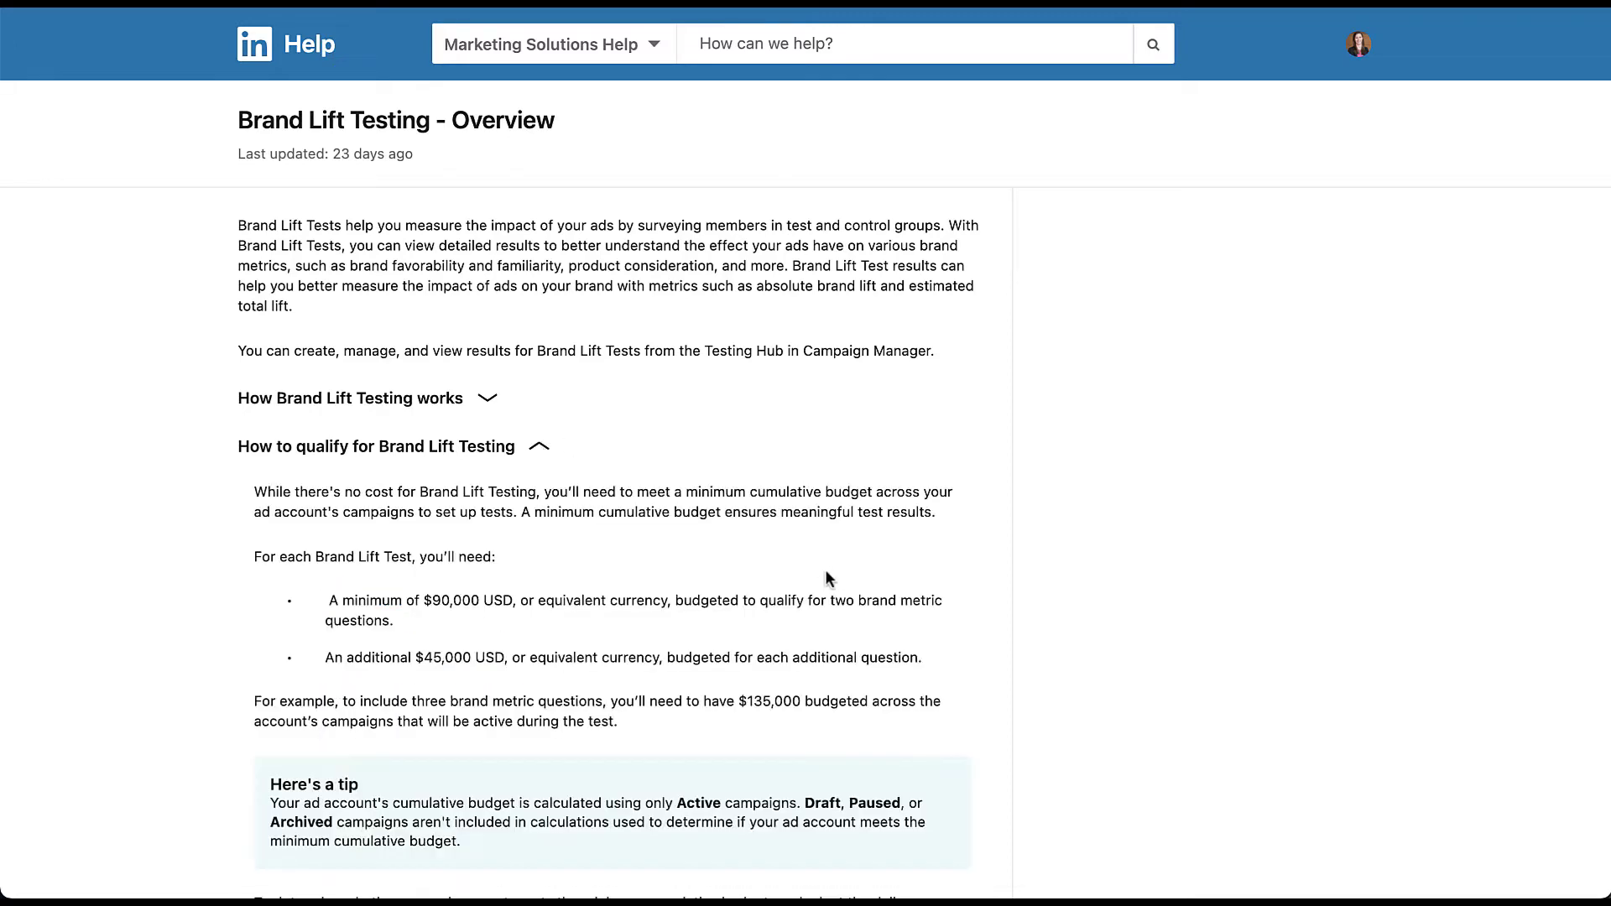
pyautogui.scroll(-3, 828, 573)
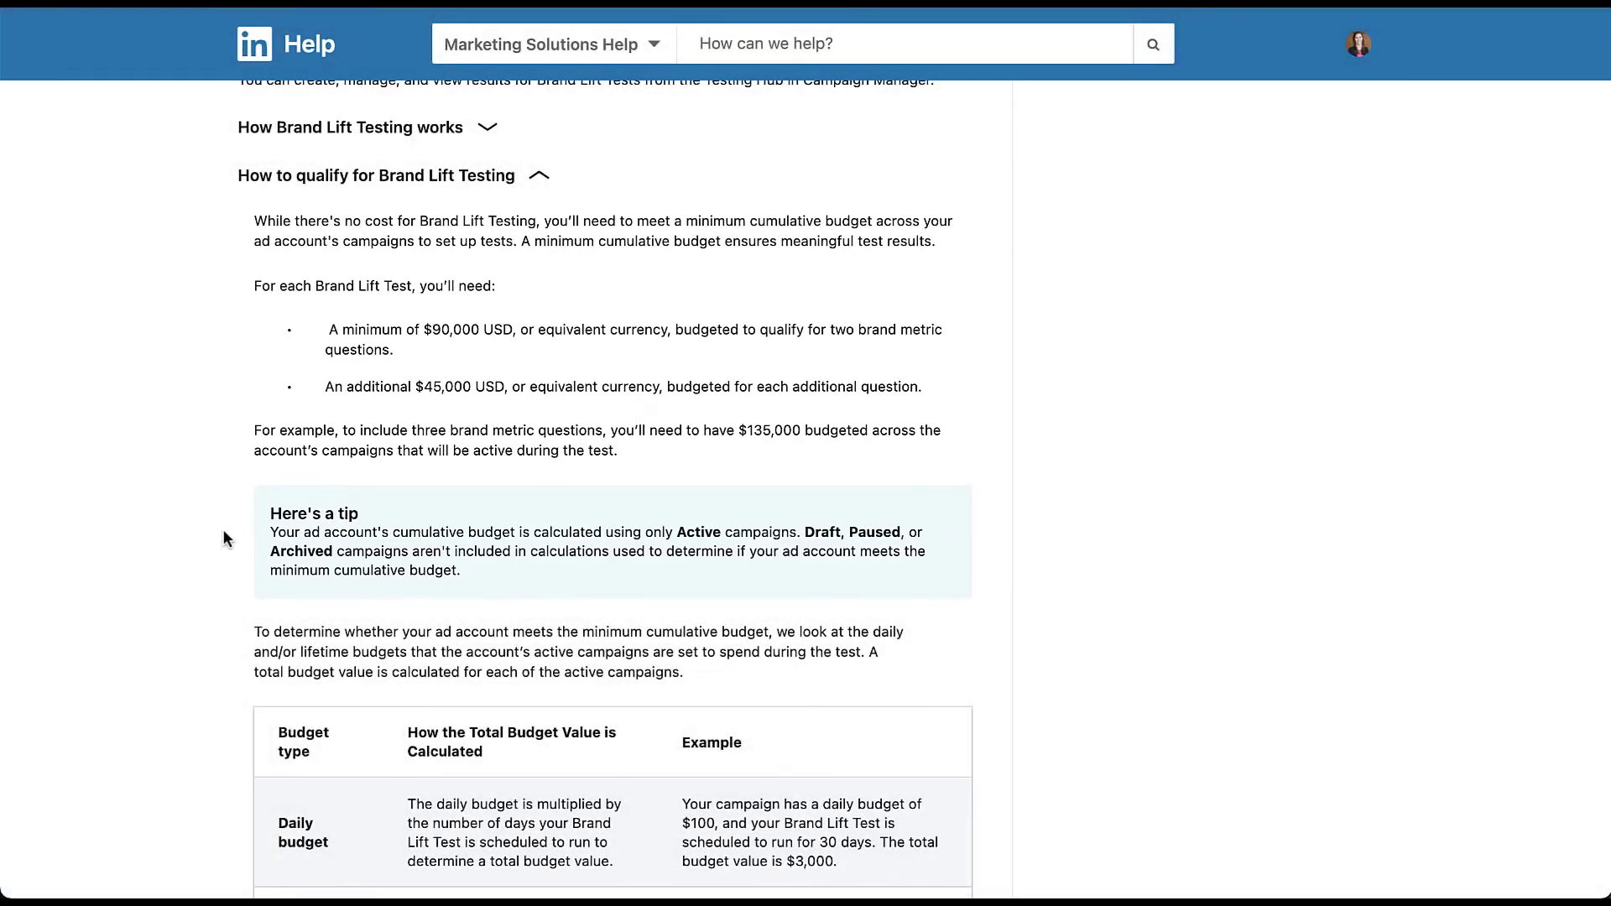
pyautogui.scroll(-5, 225, 538)
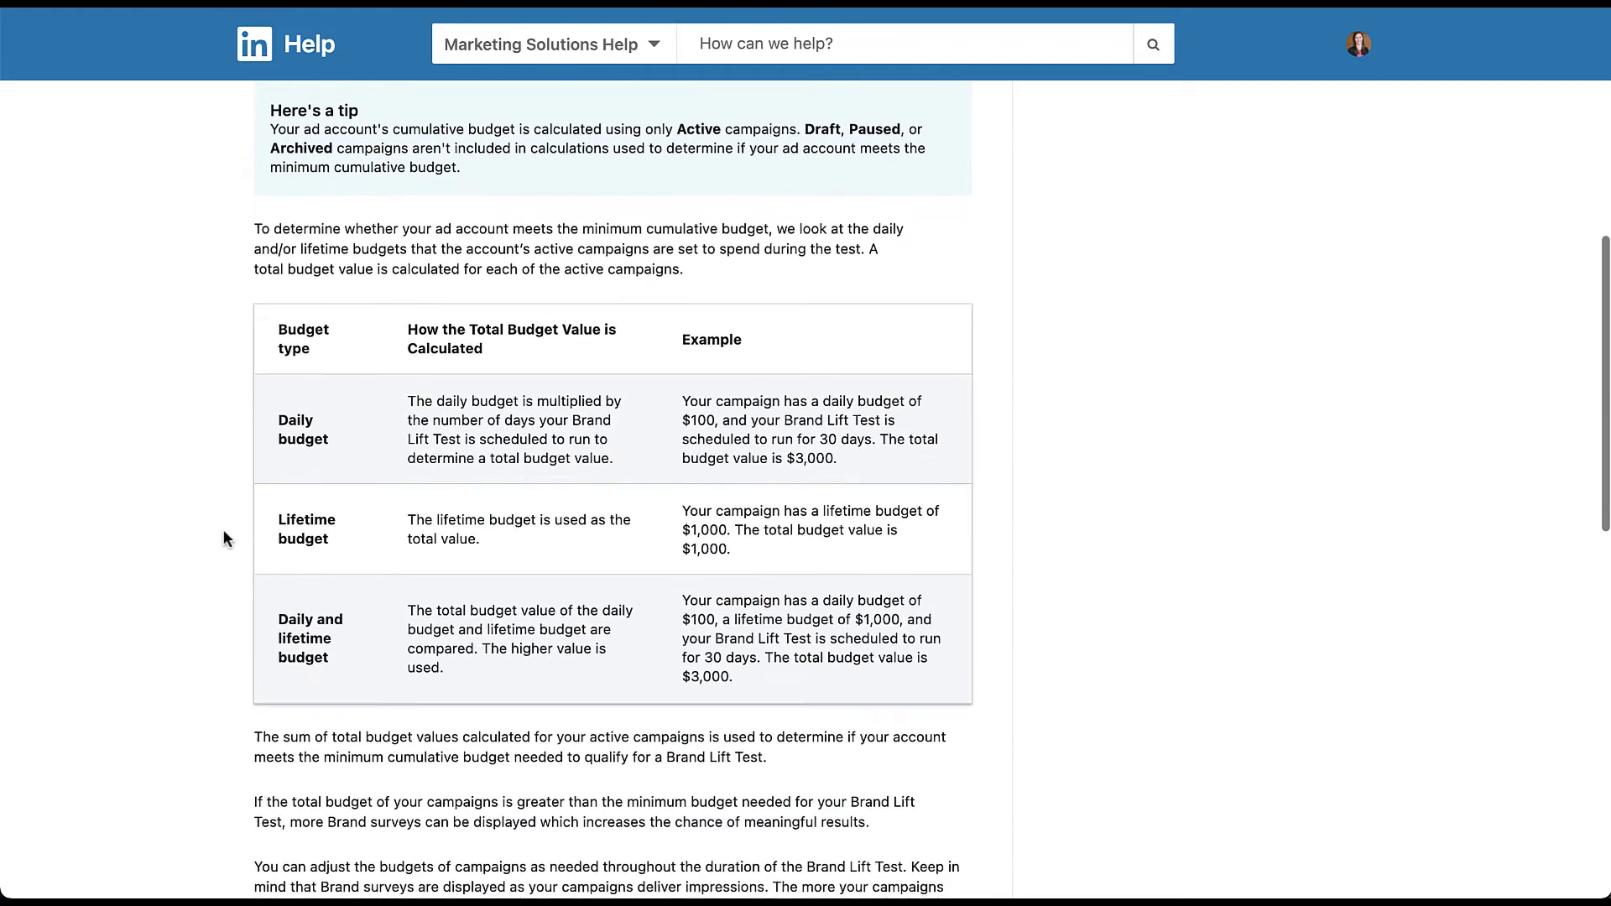
pyautogui.scroll(-1, 225, 538)
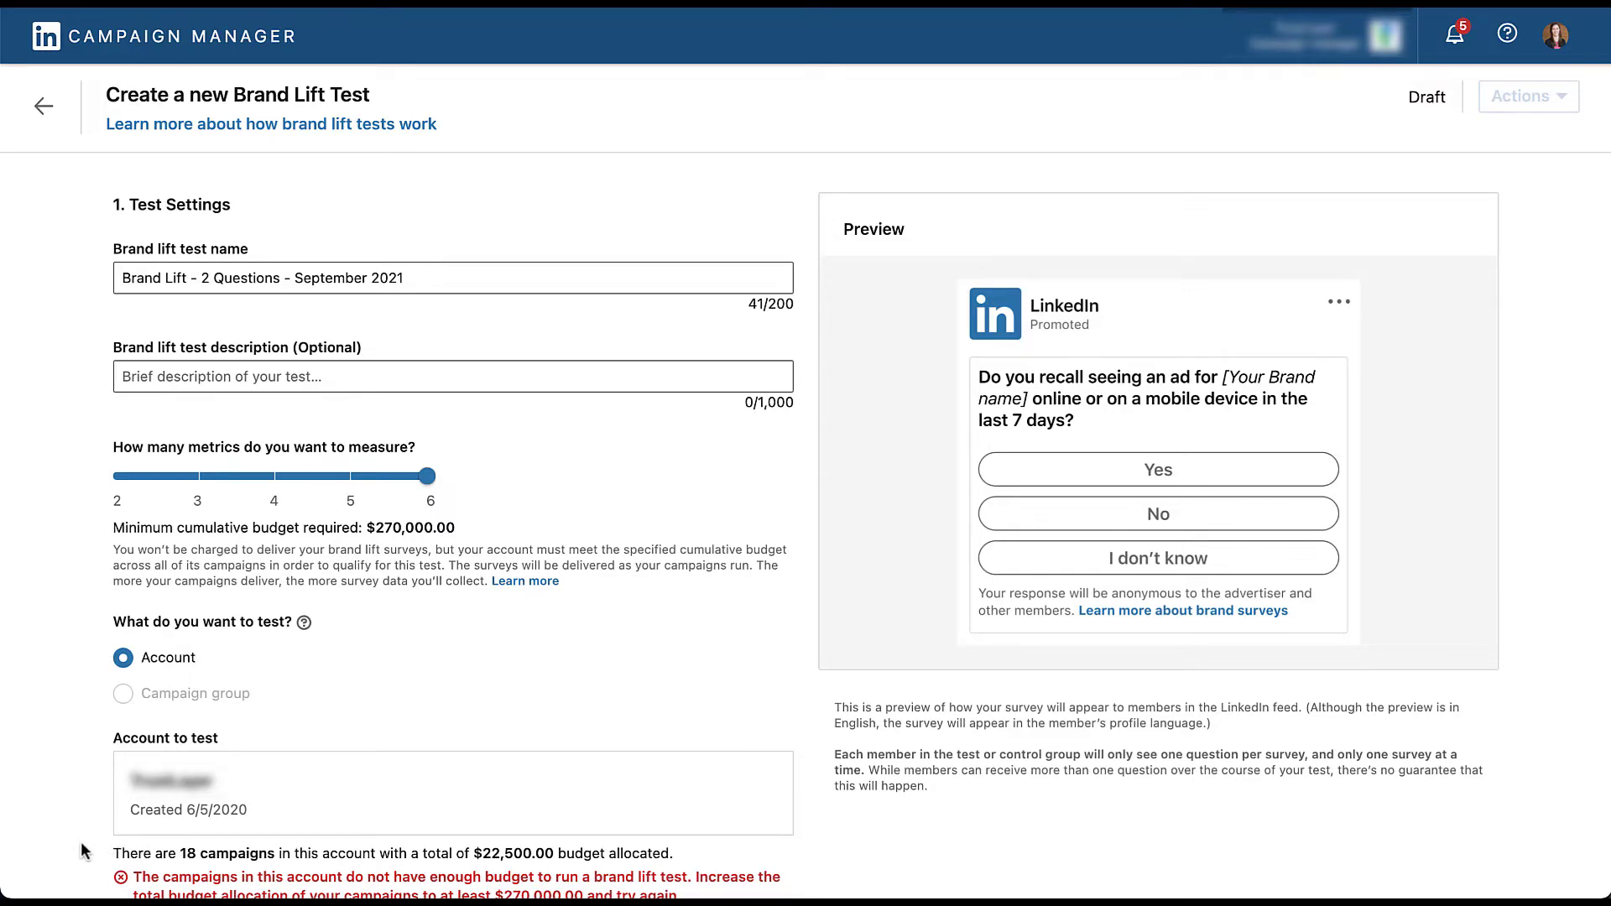
# Schedule the brand lift test with start date 10/31/2021 and end date 3/31/2022
pyautogui.scroll(-10, 84, 850)
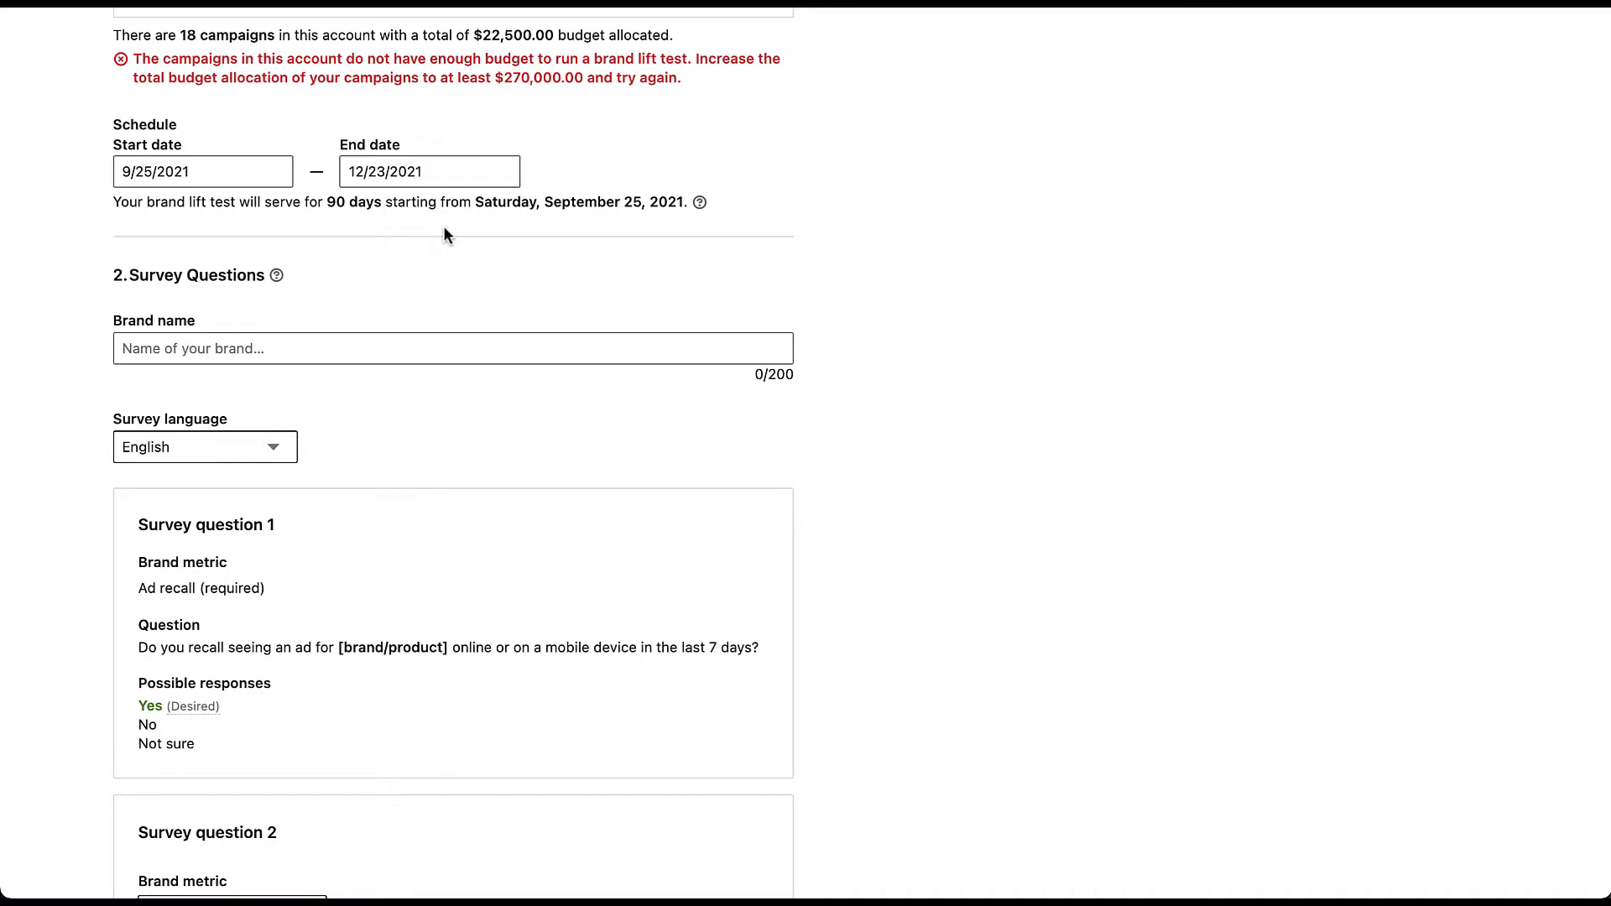
pyautogui.click(213, 170)
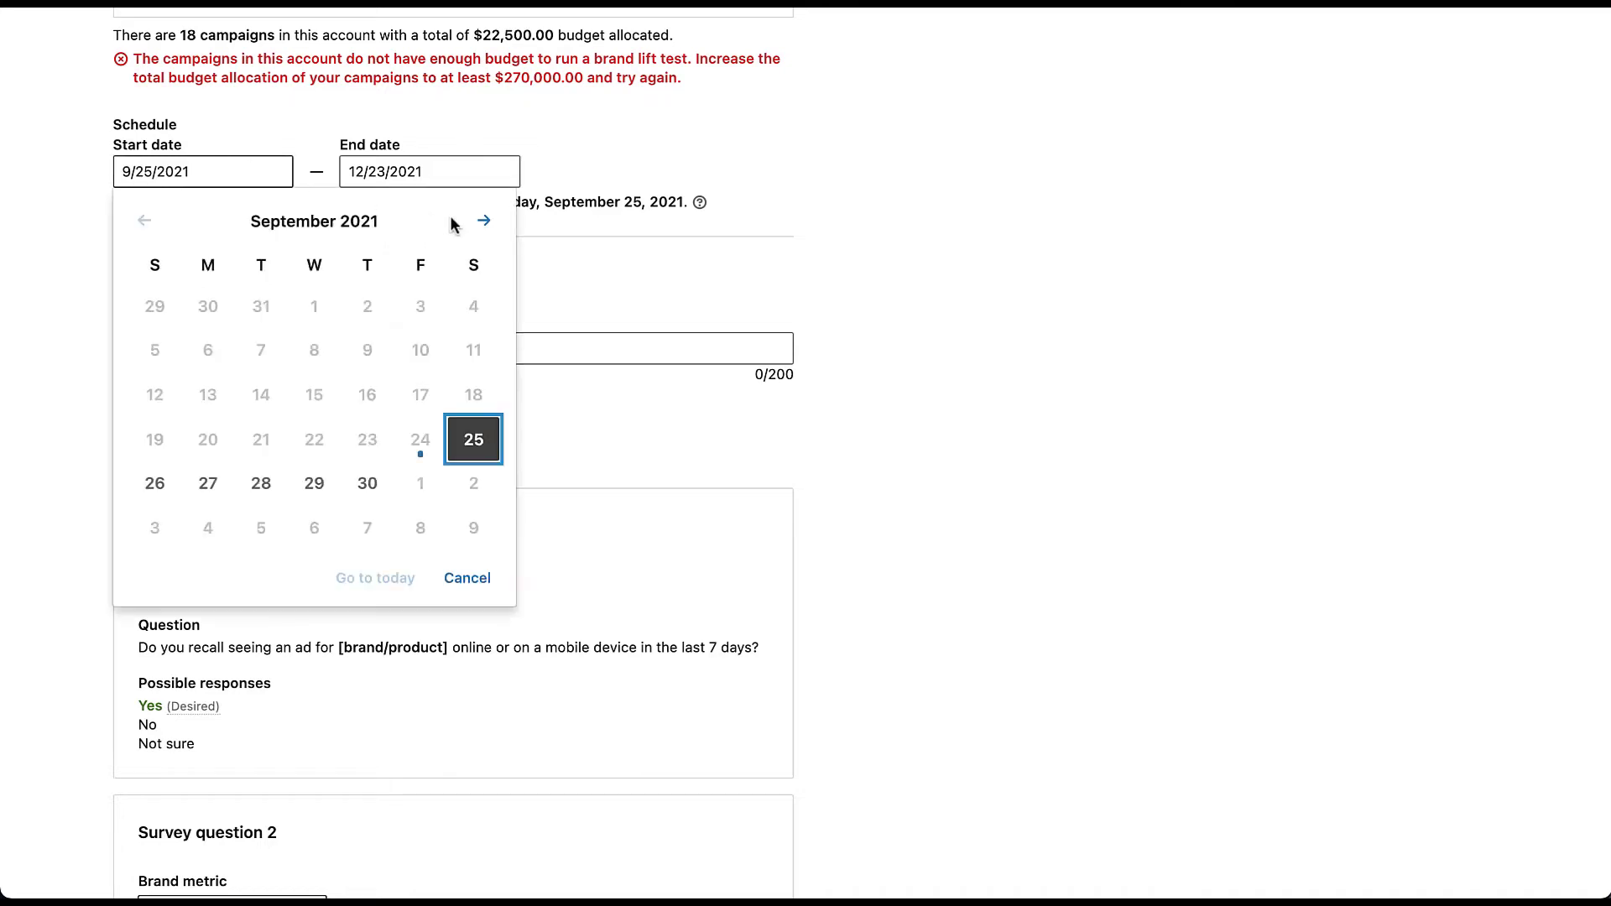
pyautogui.click(484, 220)
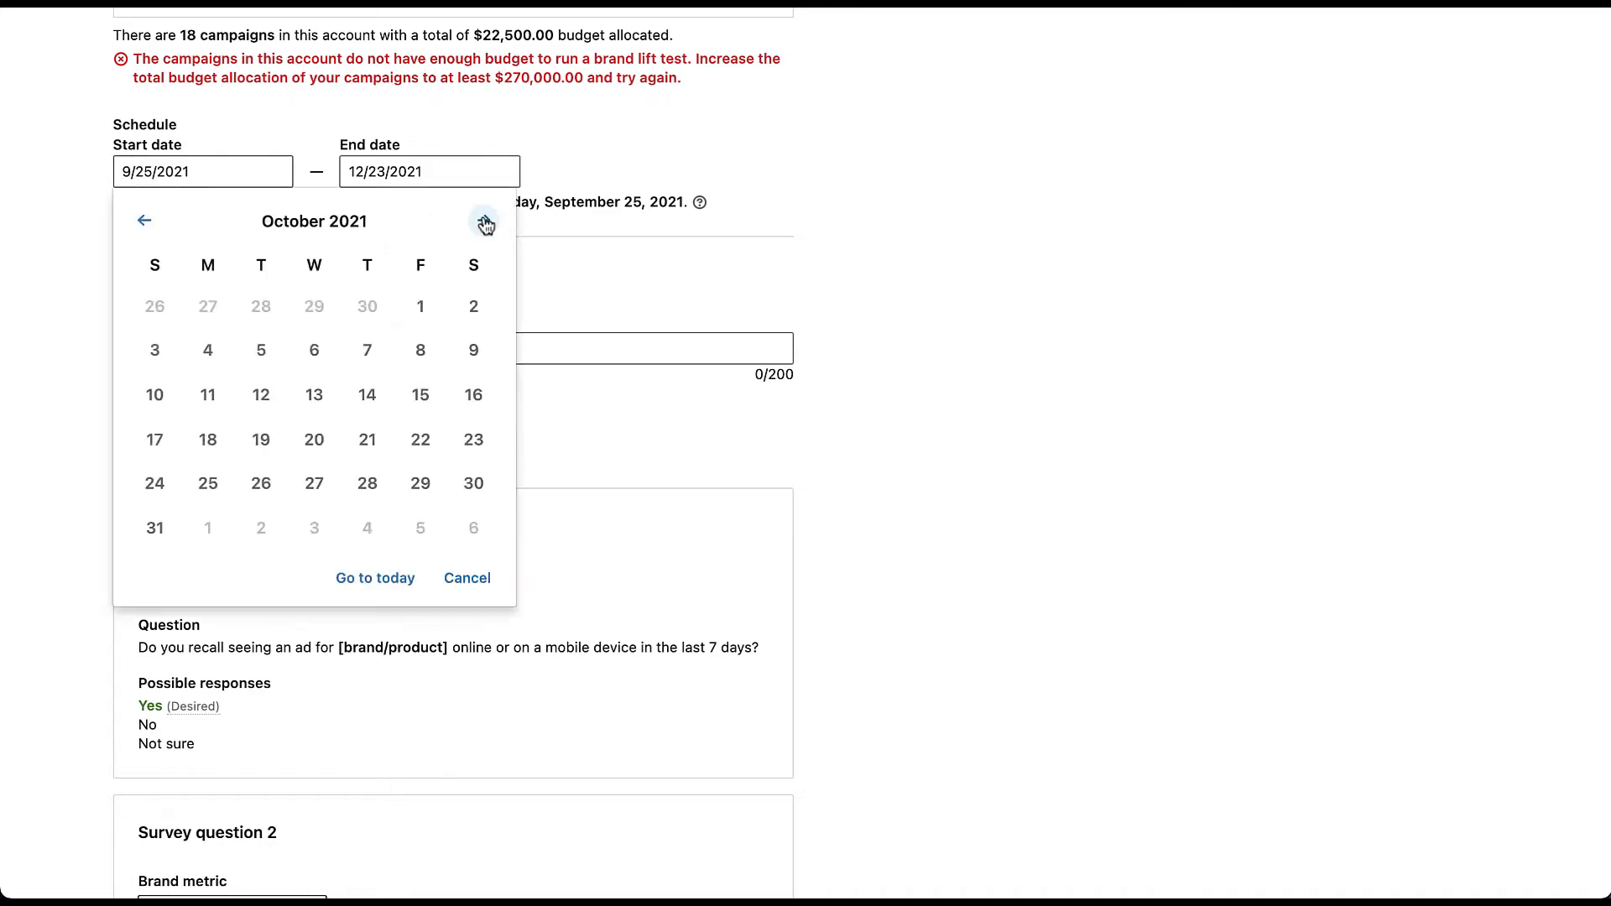
pyautogui.click(159, 525)
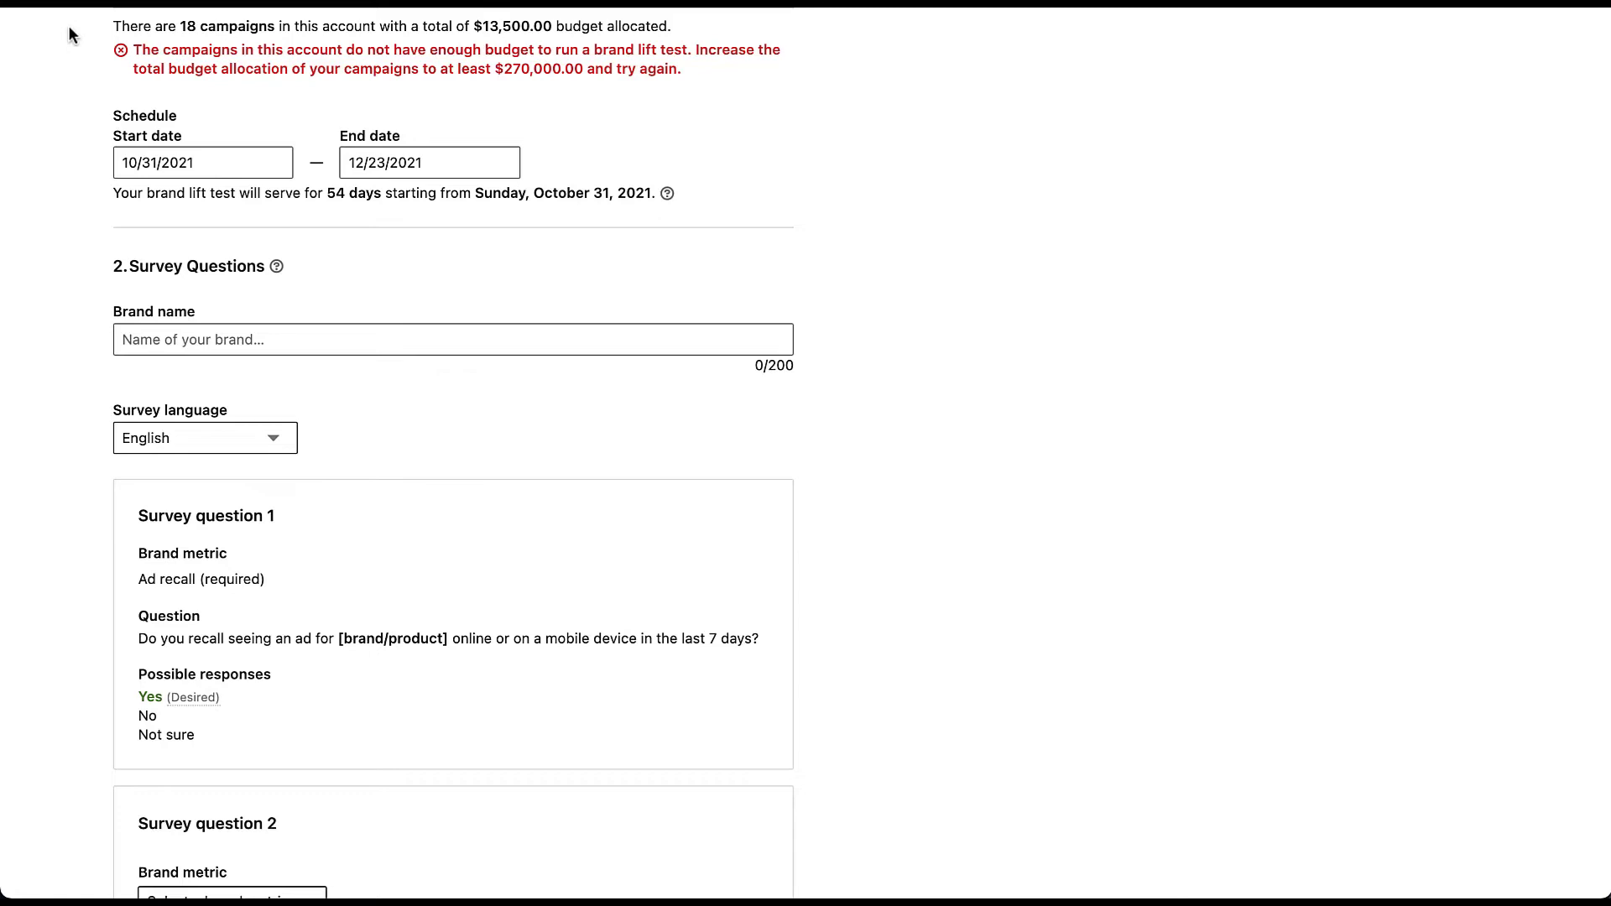
pyautogui.click(442, 161)
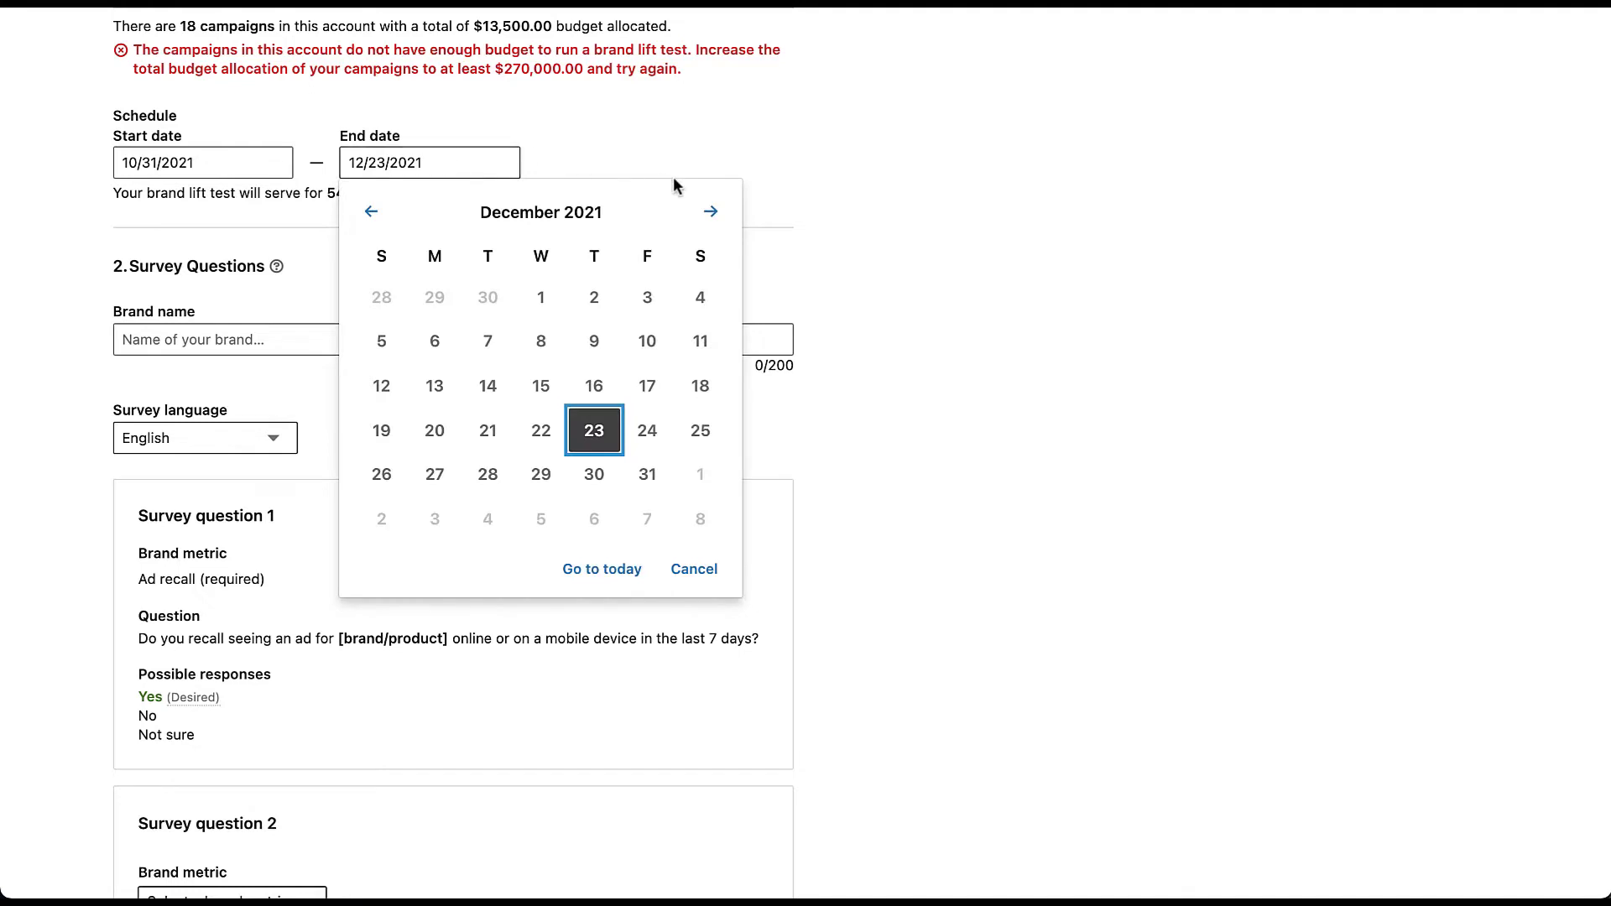
pyautogui.click(707, 214)
pyautogui.click(705, 215)
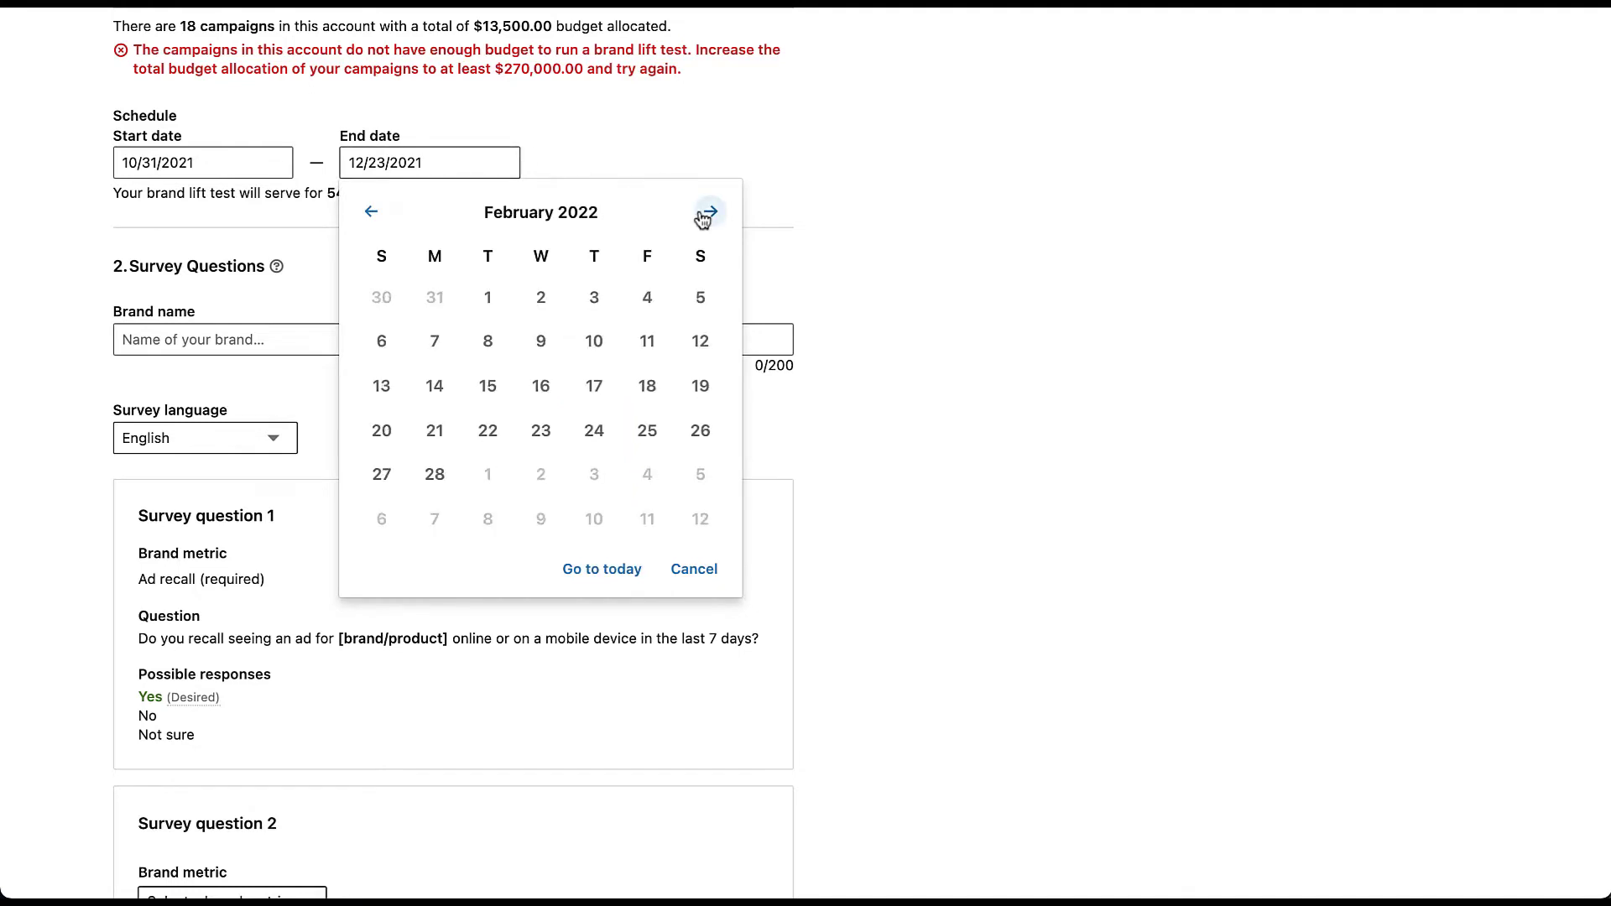
pyautogui.click(705, 214)
pyautogui.click(596, 477)
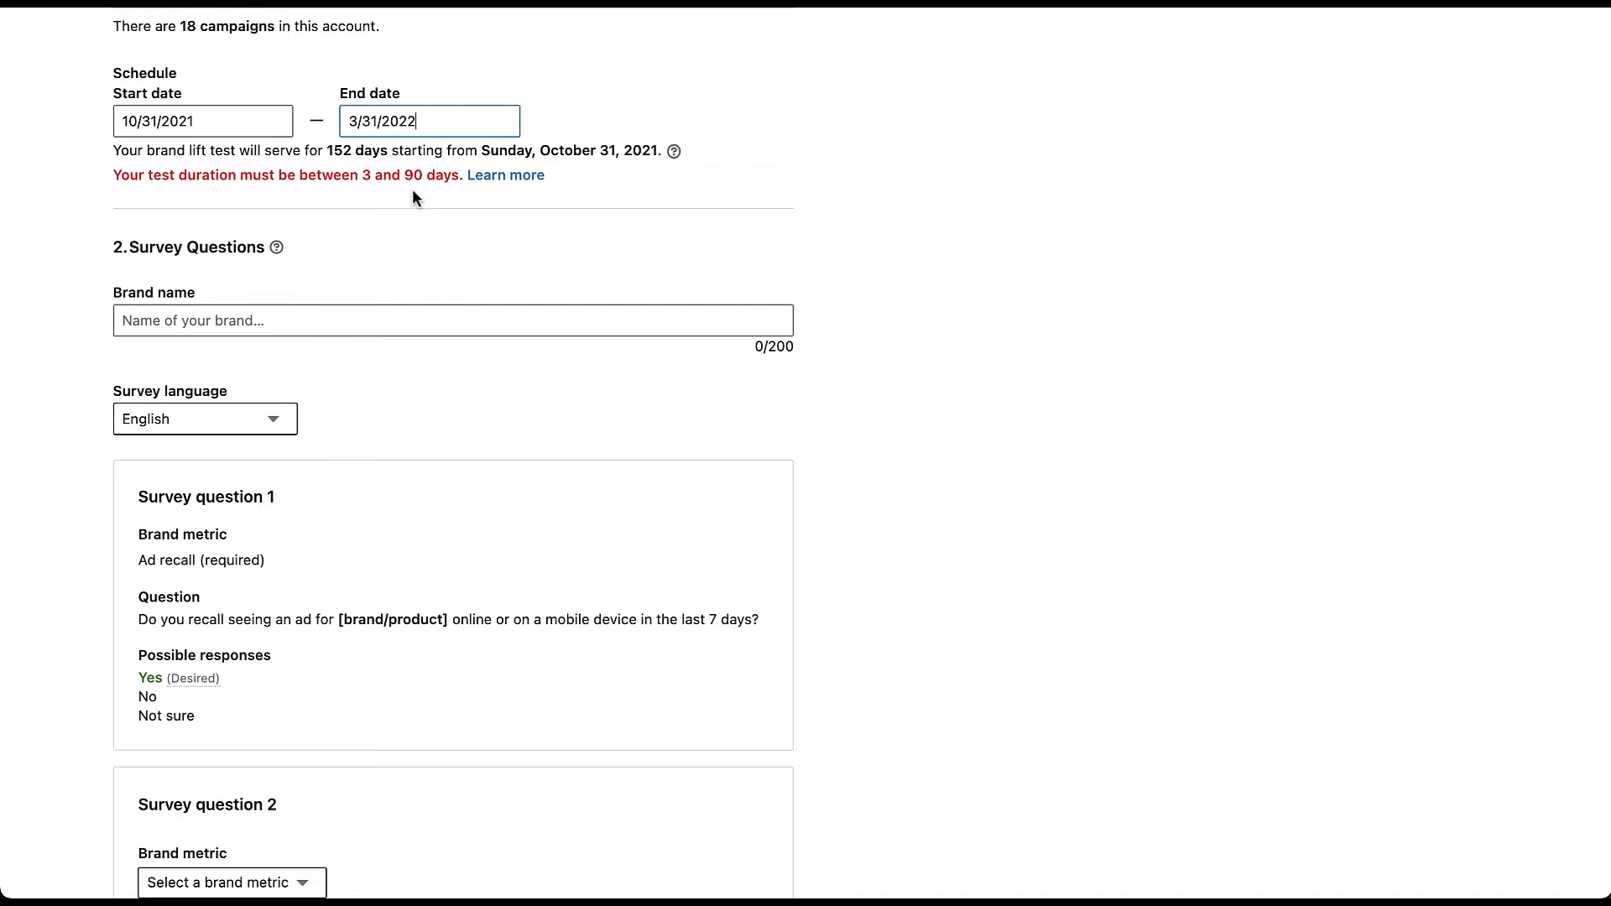
# Check the available survey languages, keep English, and enter "Paid Media Pros" as the brand name
pyautogui.scroll(-1, 70, 269)
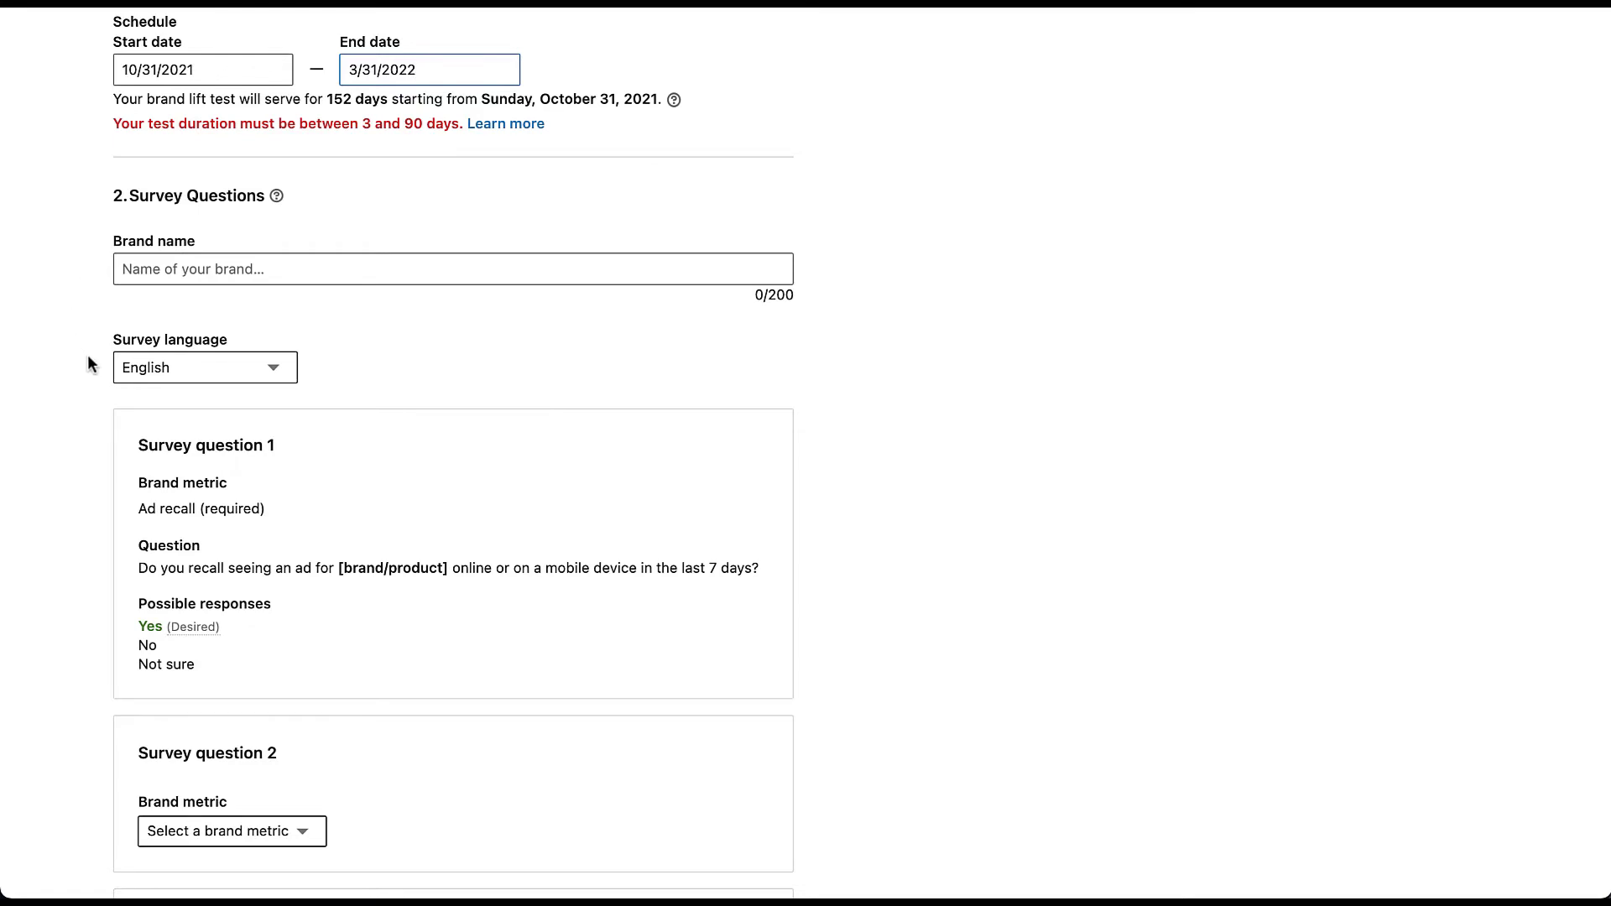
pyautogui.click(273, 370)
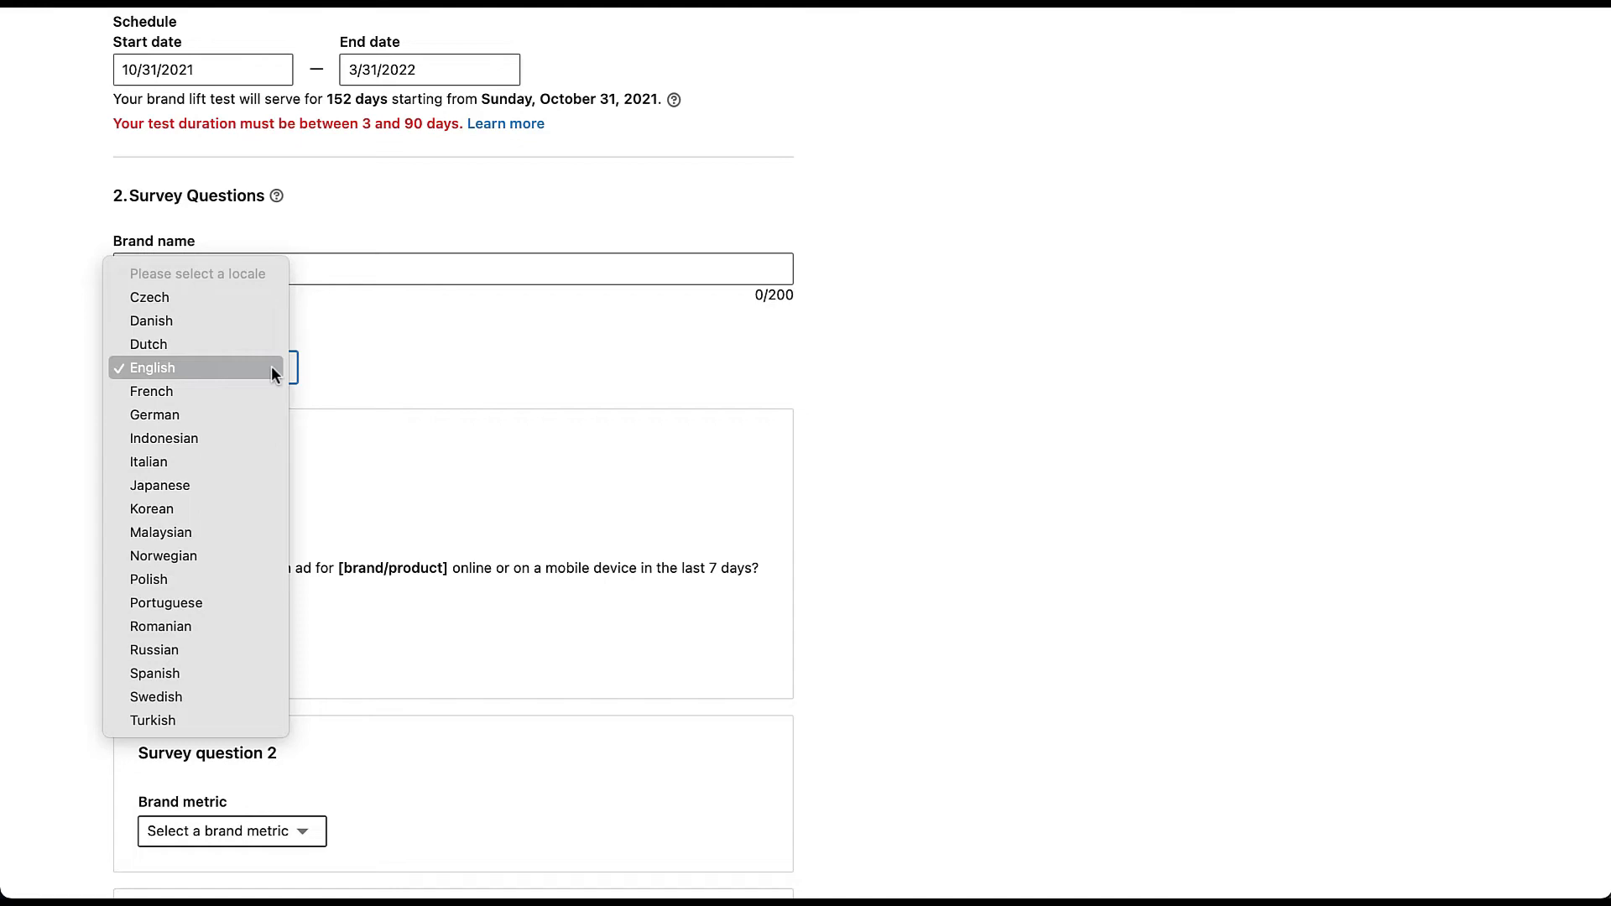
pyautogui.click(363, 365)
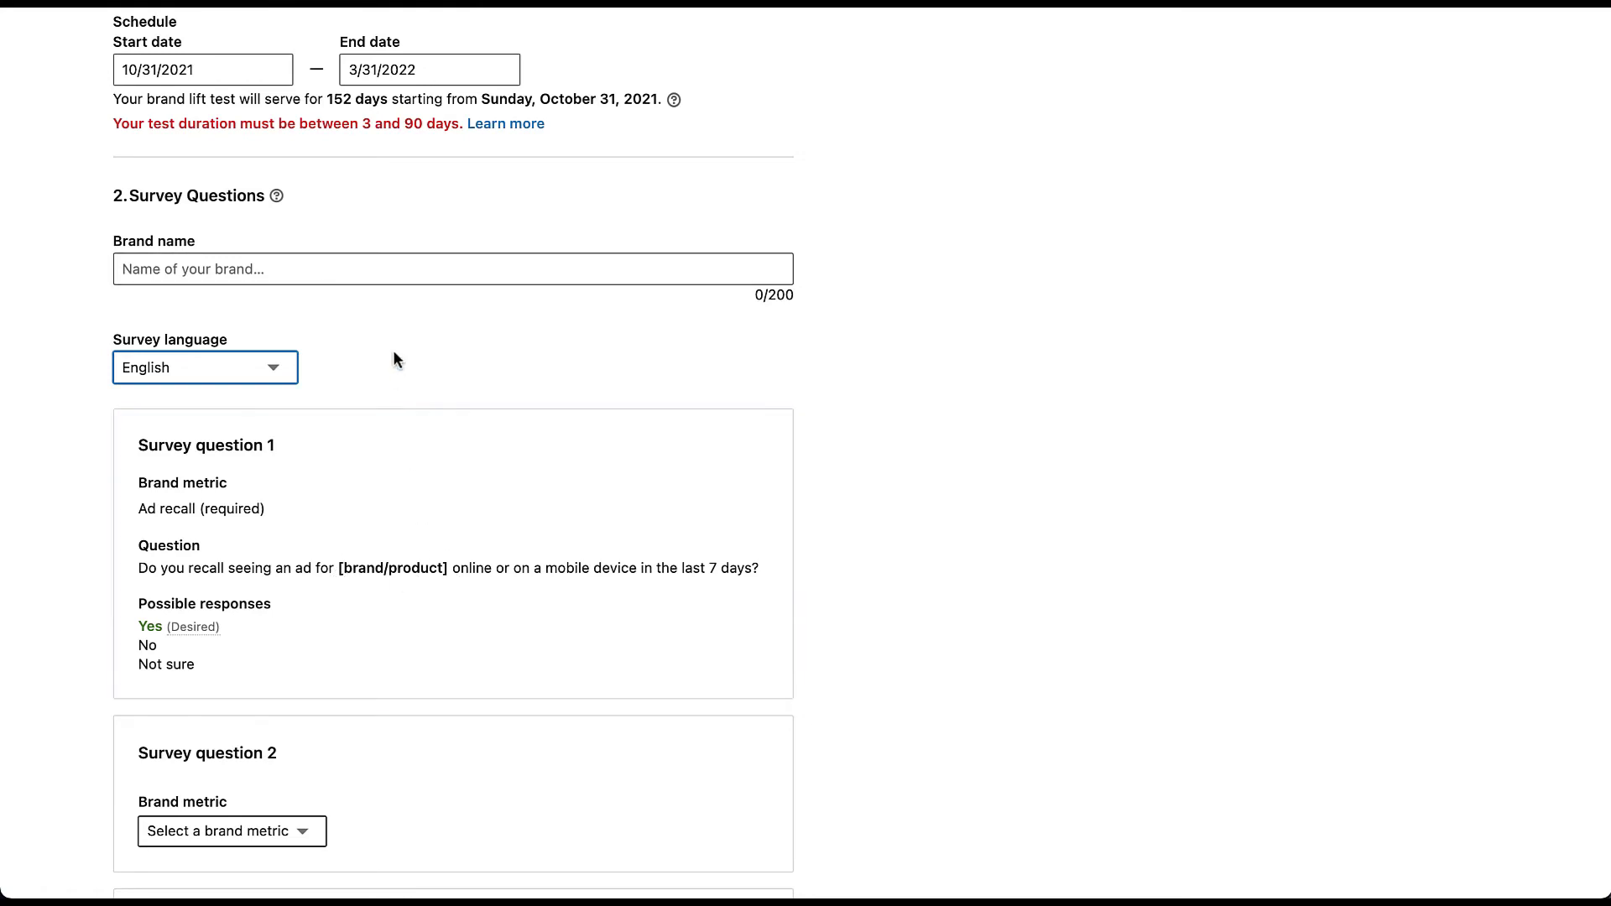
pyautogui.click(372, 268)
pyautogui.write('Paid Media Pros')
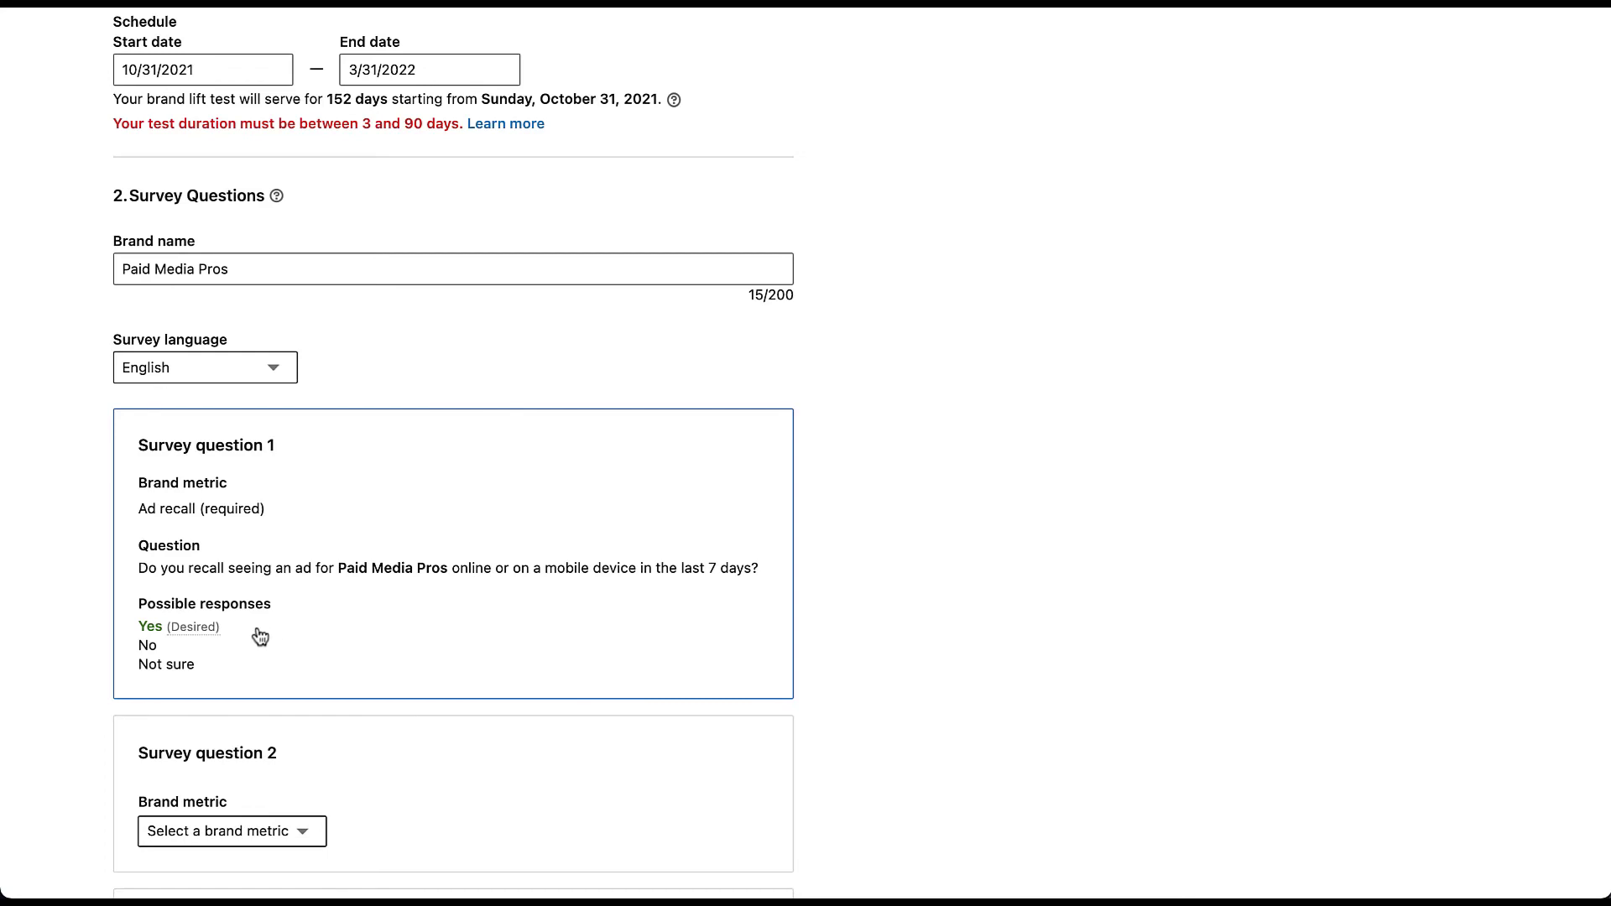
# Assign the Aided awareness metric to survey question 2 and Brand familiarity to survey question 3
pyautogui.scroll(-6, 52, 623)
pyautogui.scroll(-2, 50, 622)
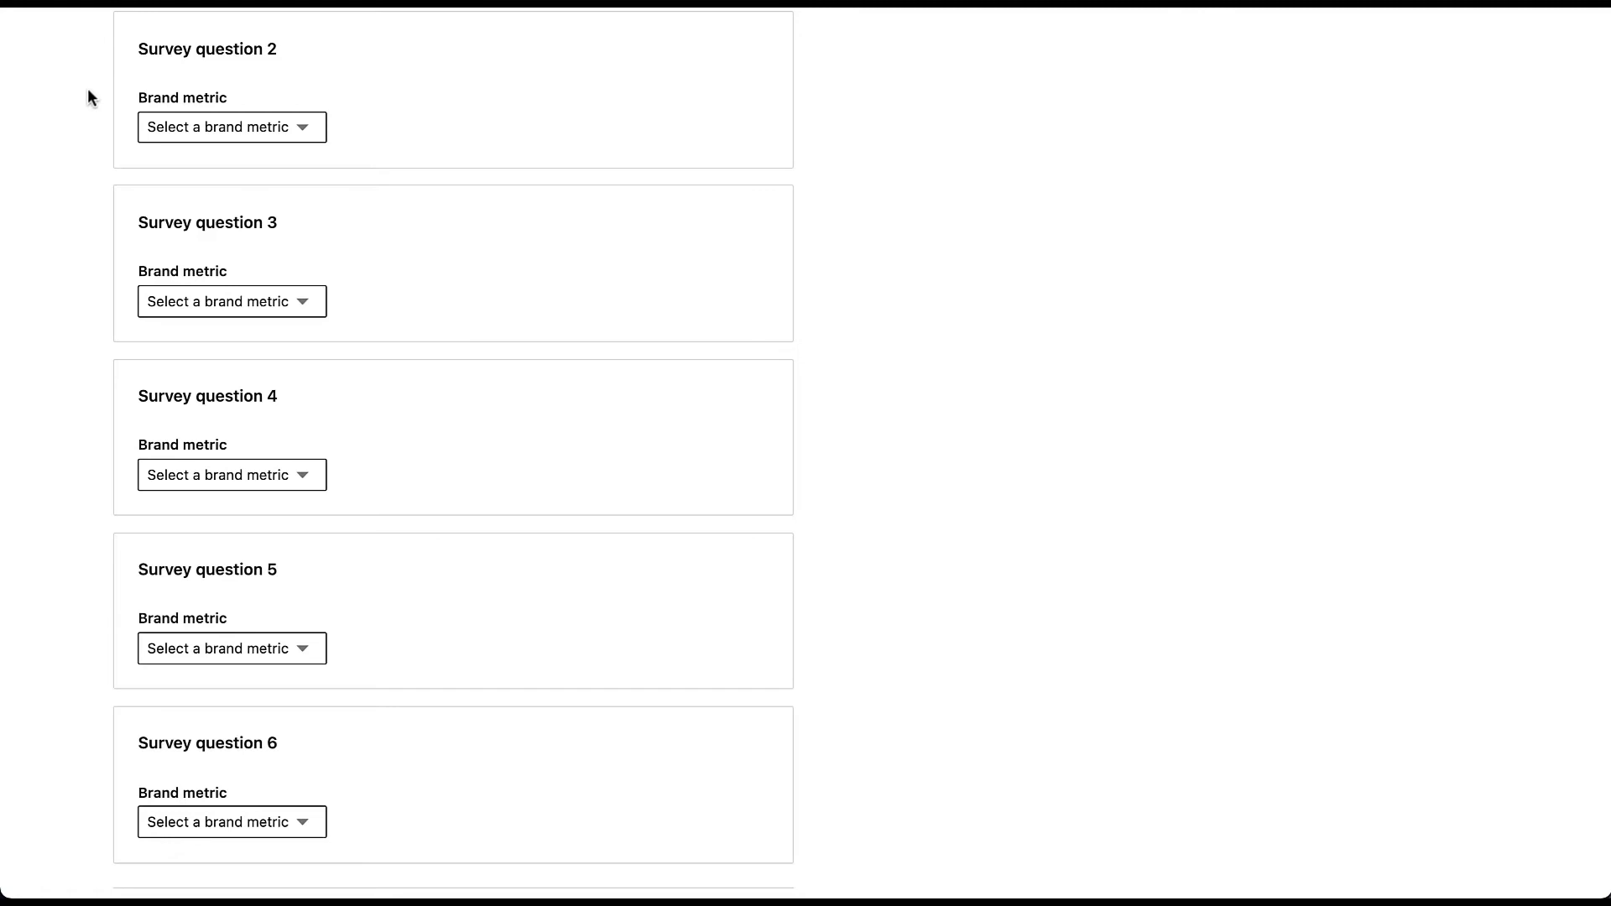
pyautogui.click(314, 135)
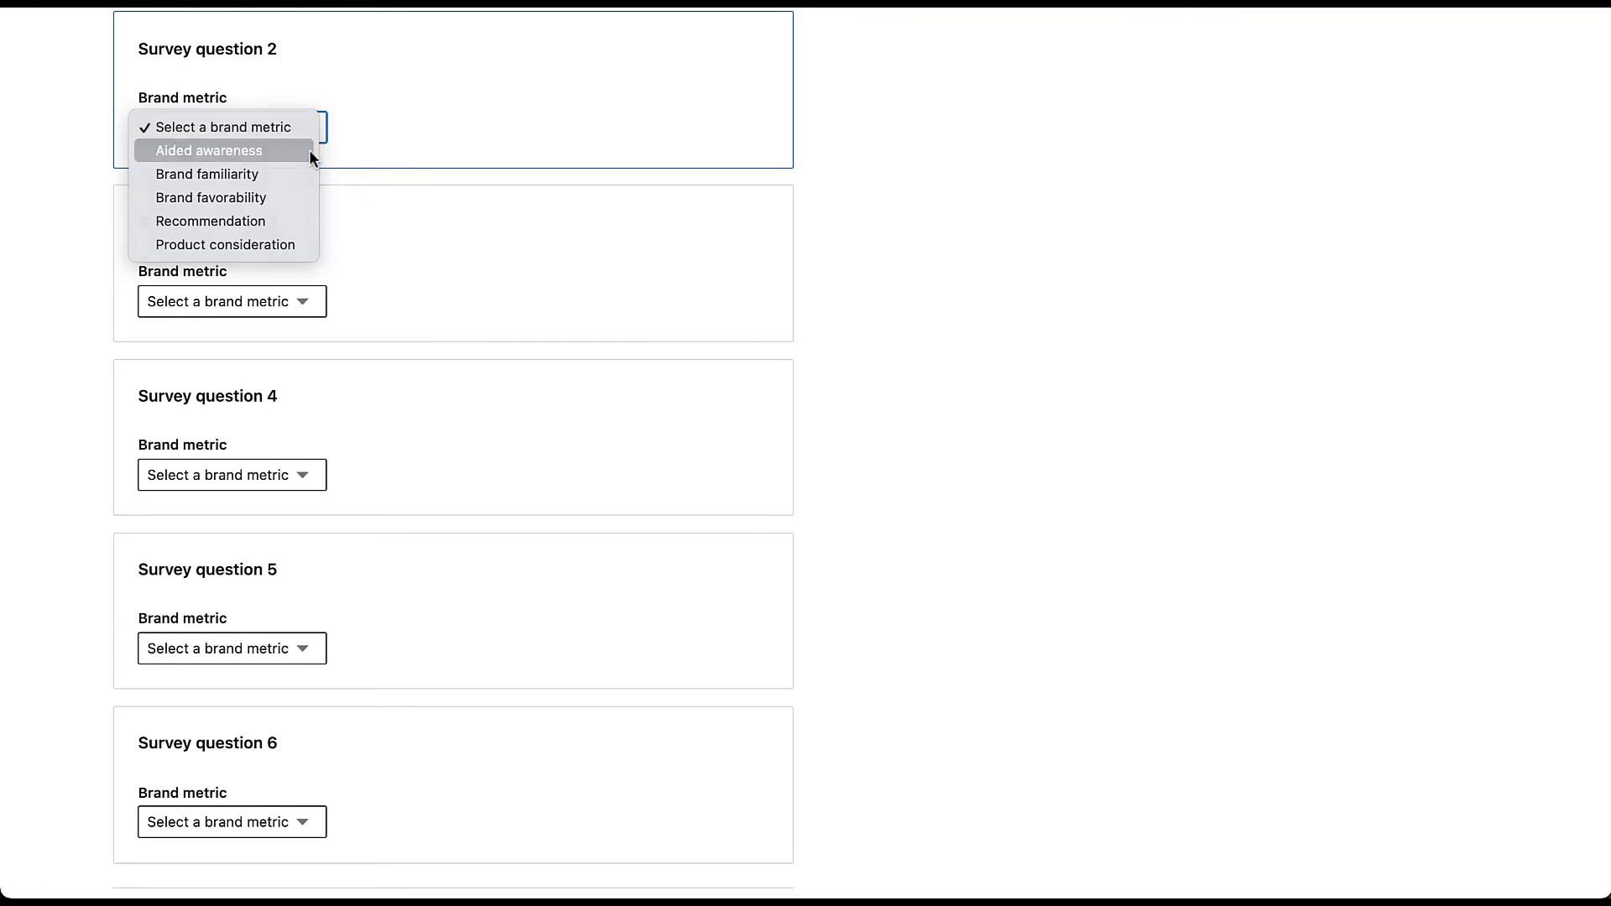
pyautogui.click(309, 151)
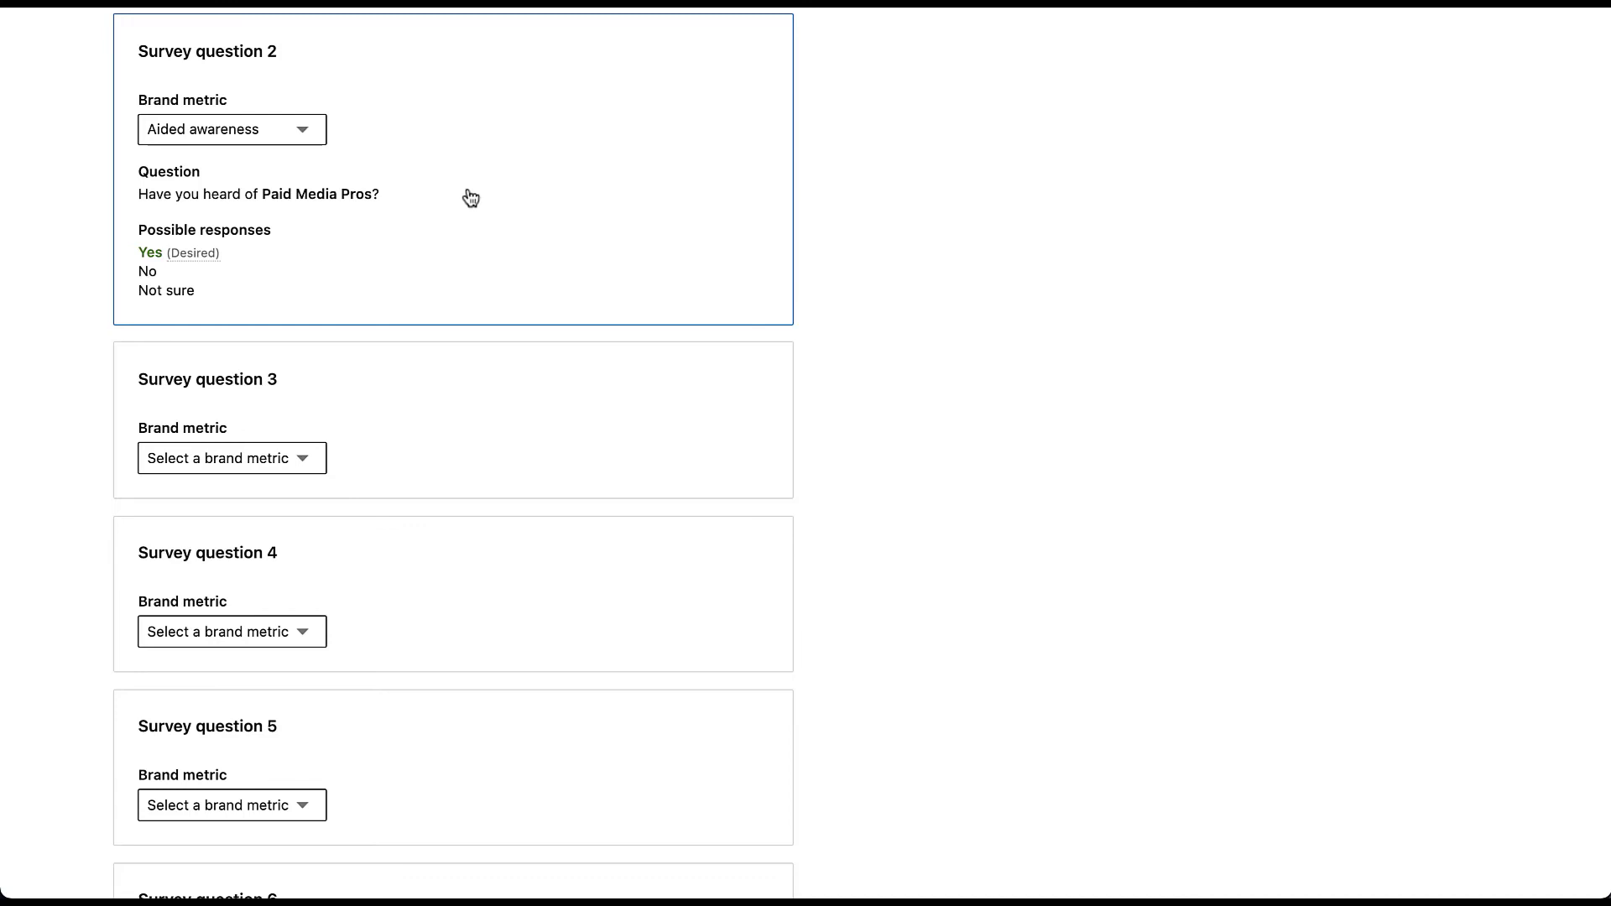
pyautogui.click(300, 457)
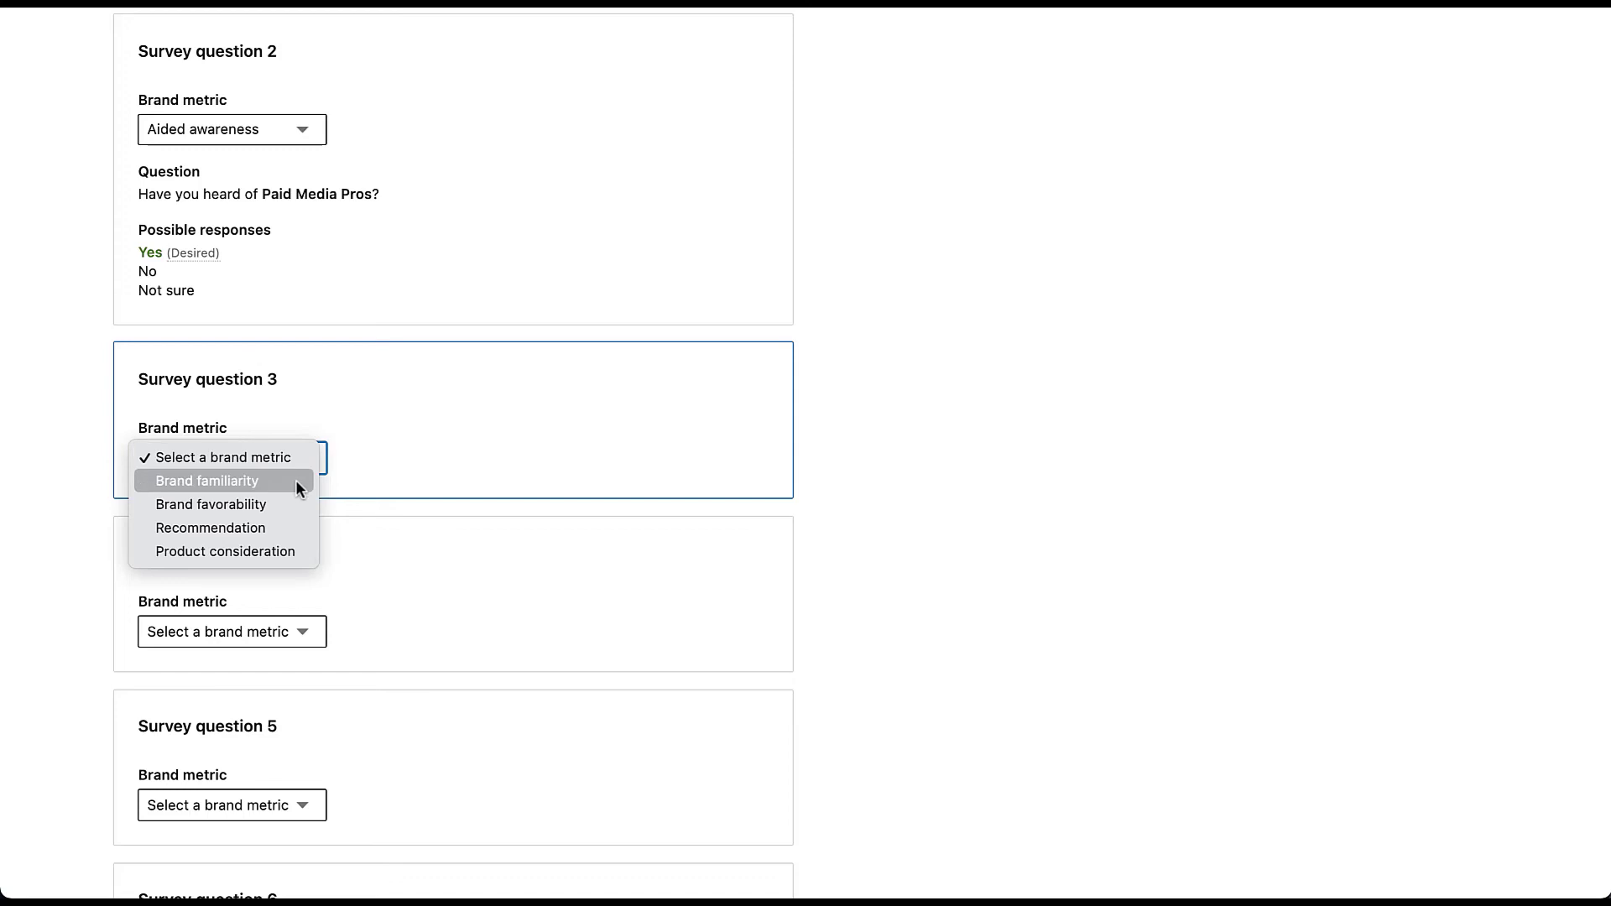
pyautogui.click(300, 481)
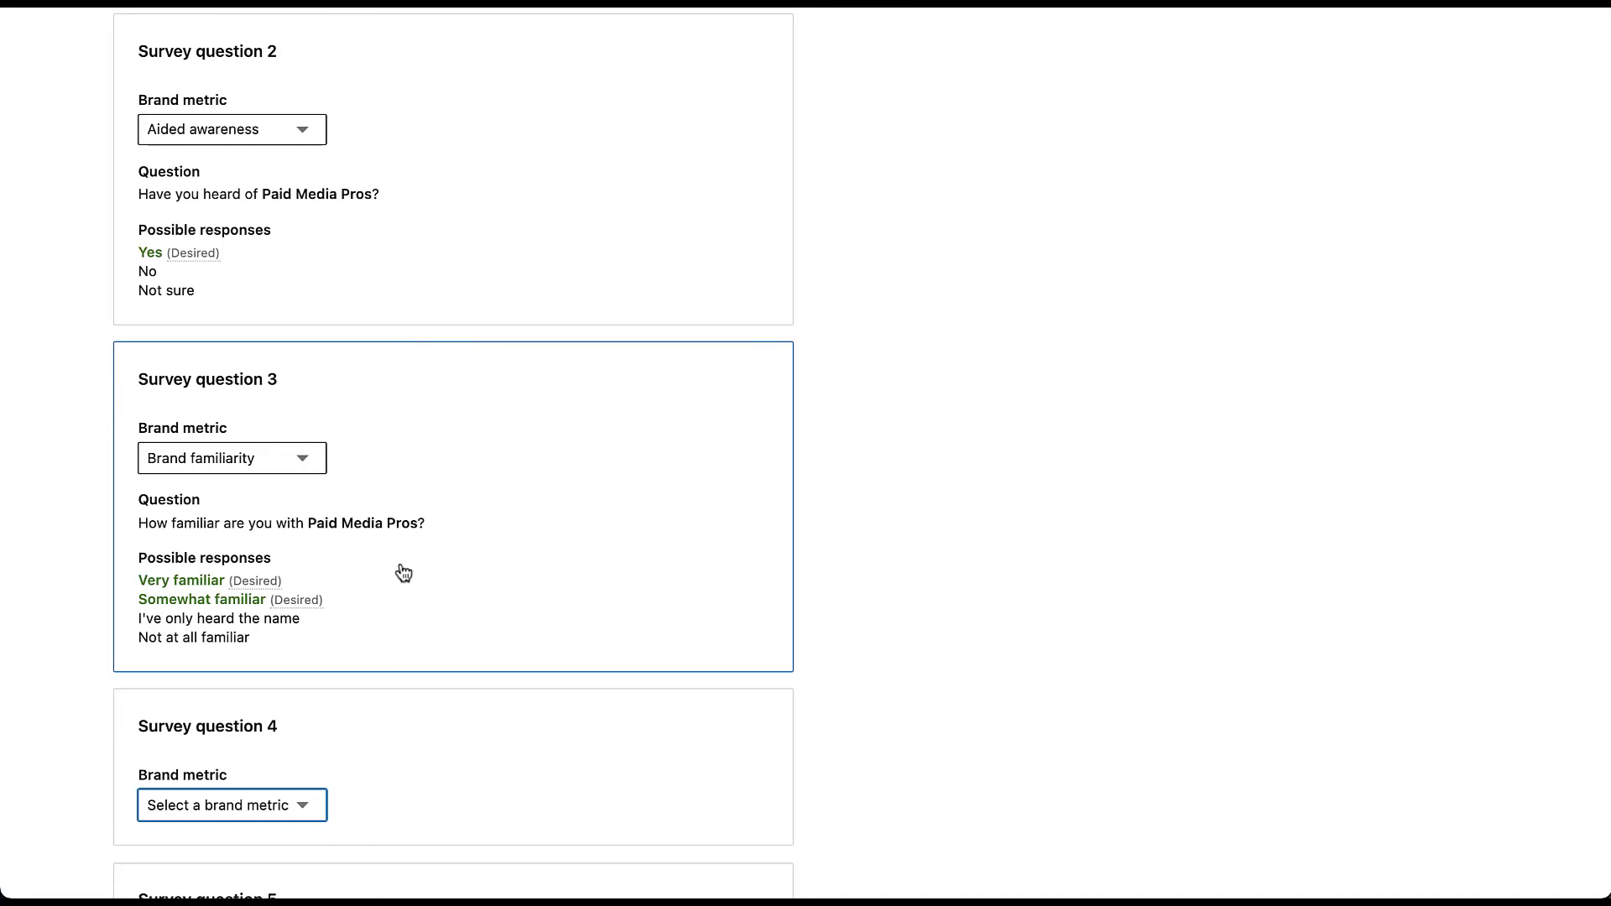
# Assign the Brand favorability metric to survey question 4 and Recommendation to survey question 5
pyautogui.scroll(-6, 404, 573)
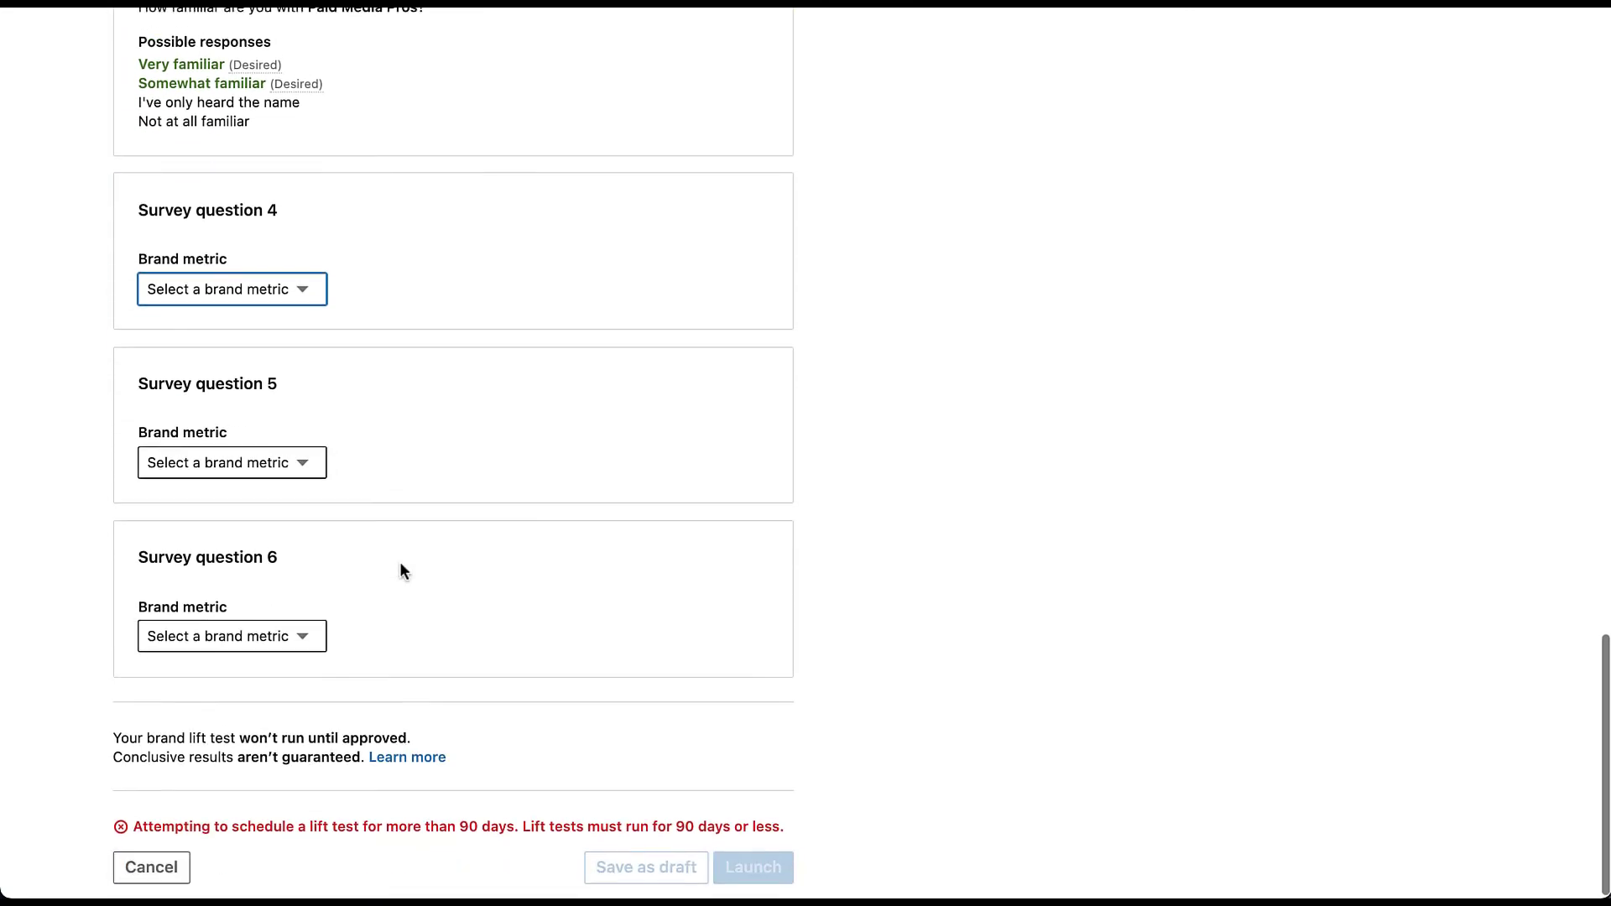
pyautogui.click(305, 289)
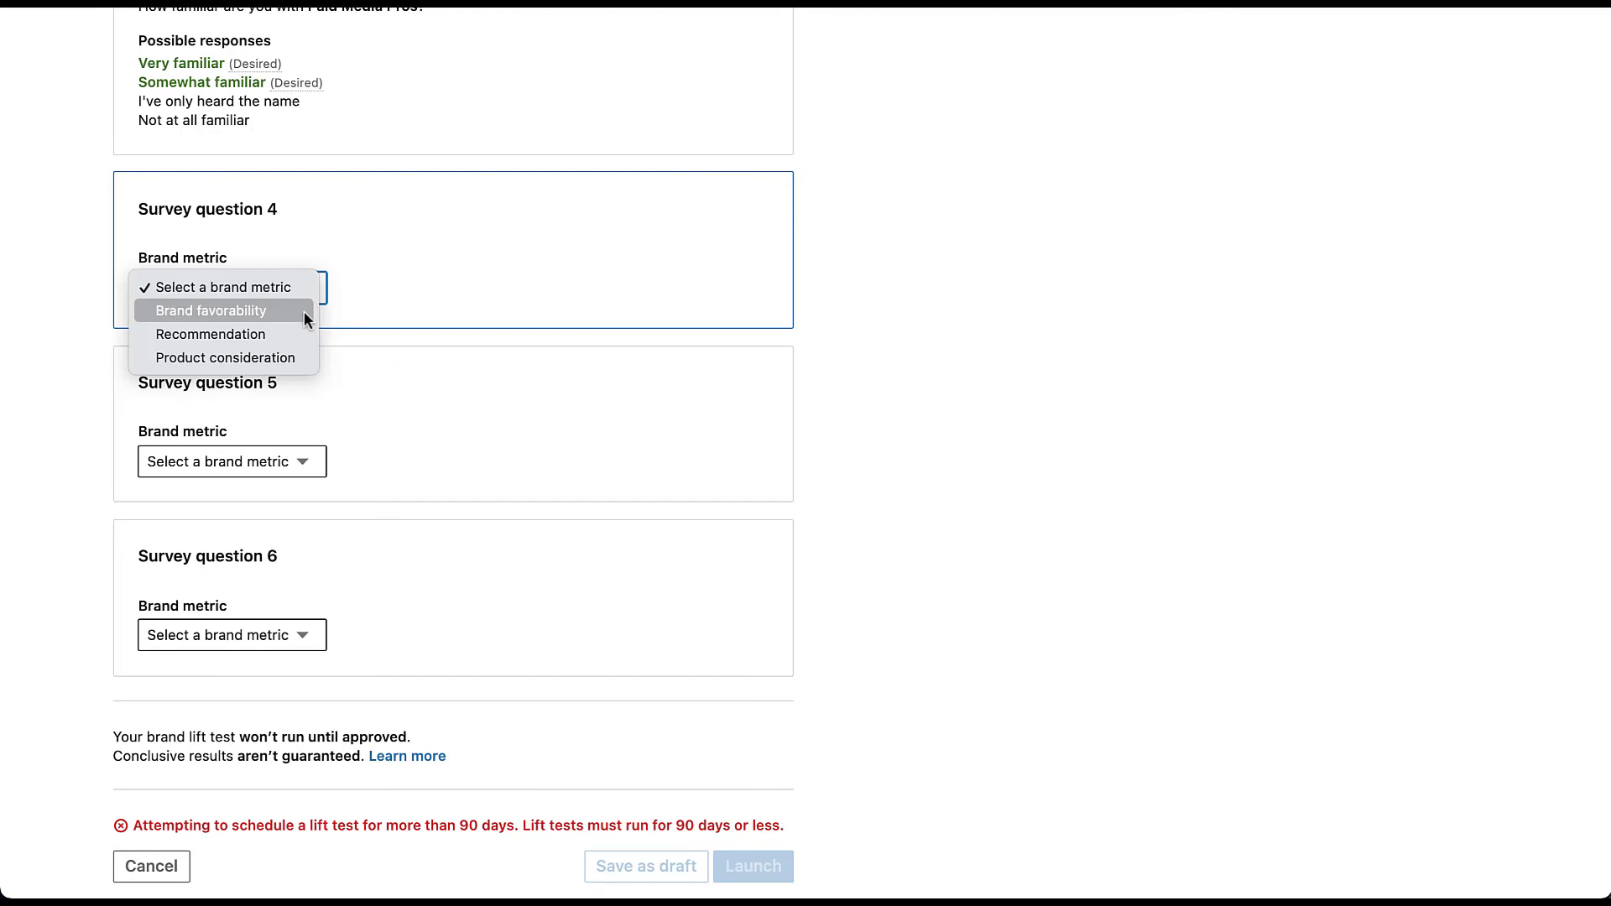
pyautogui.click(304, 312)
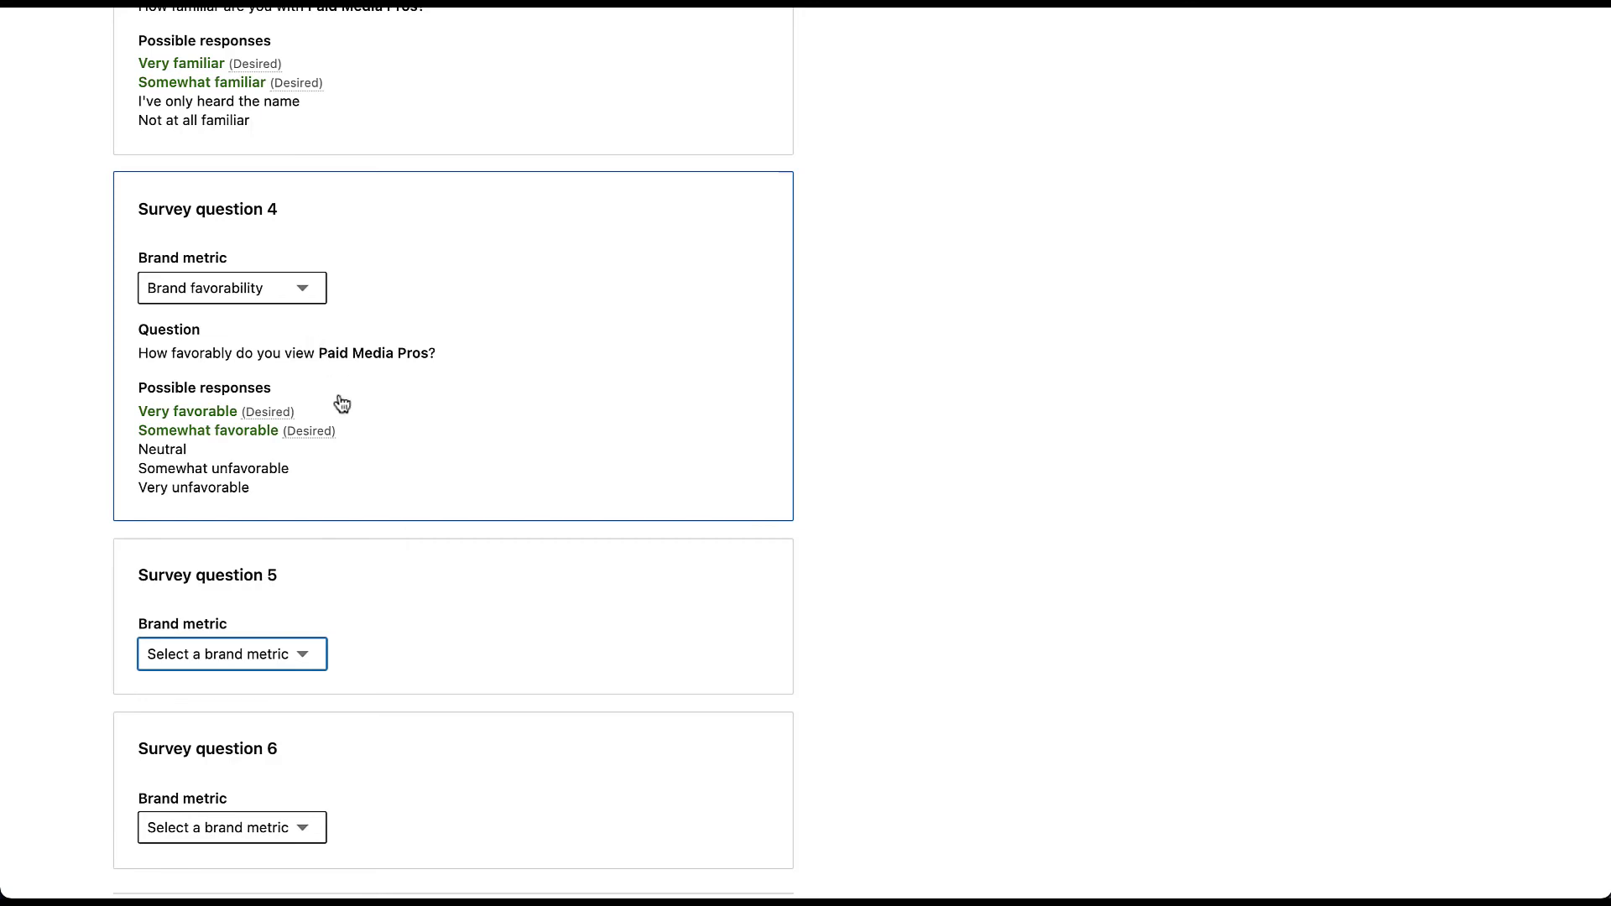
pyautogui.click(309, 658)
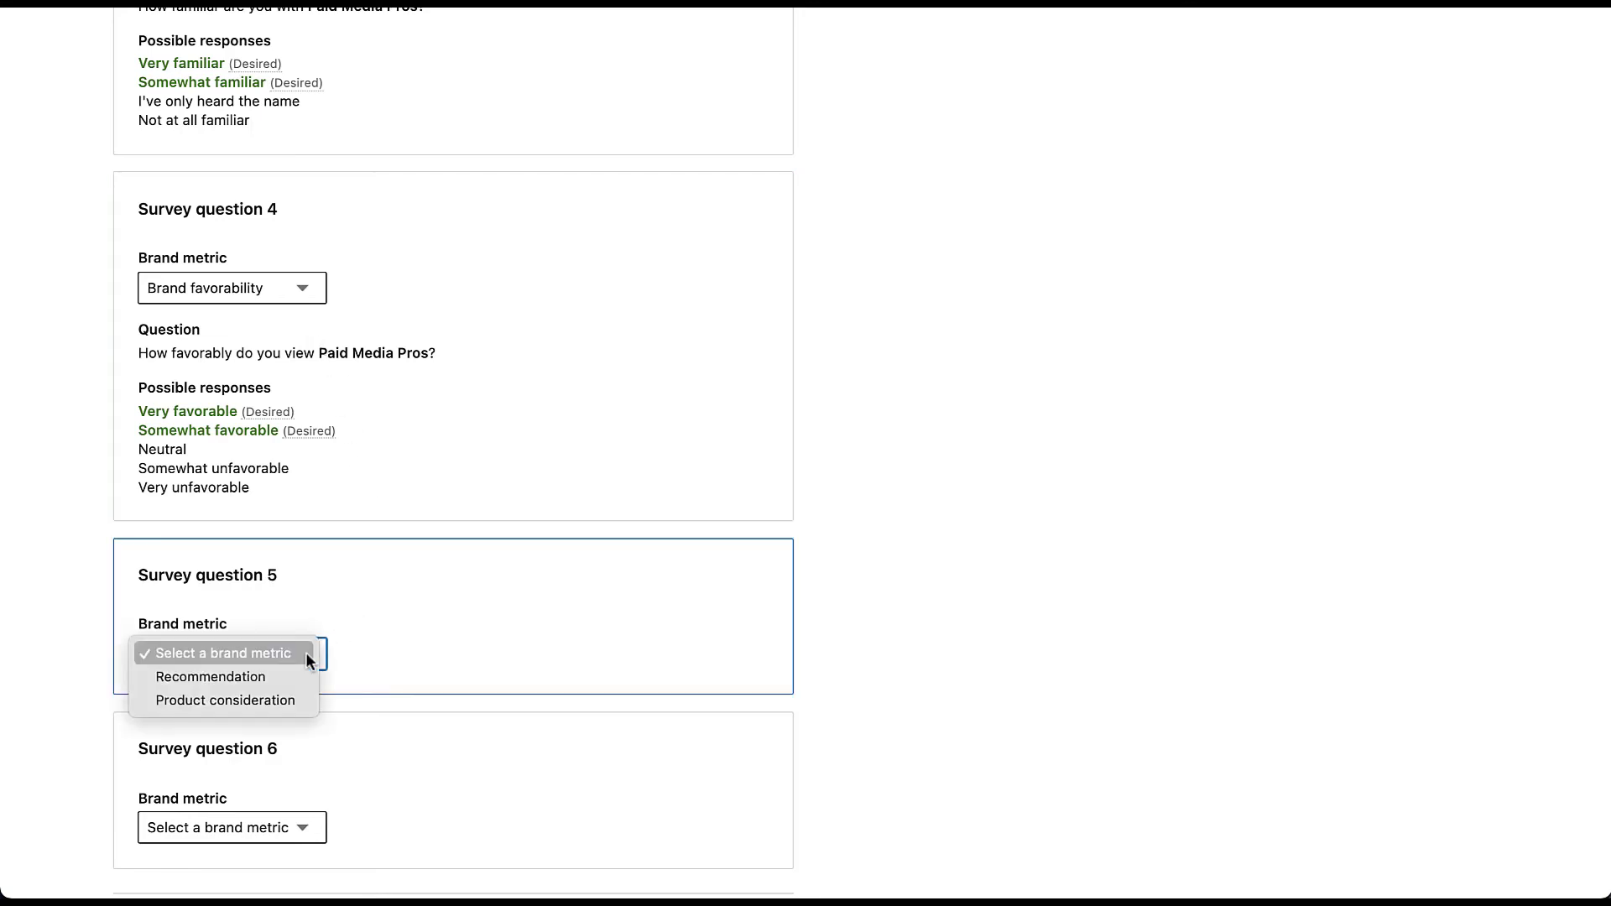
pyautogui.click(296, 675)
pyautogui.scroll(-3, 507, 651)
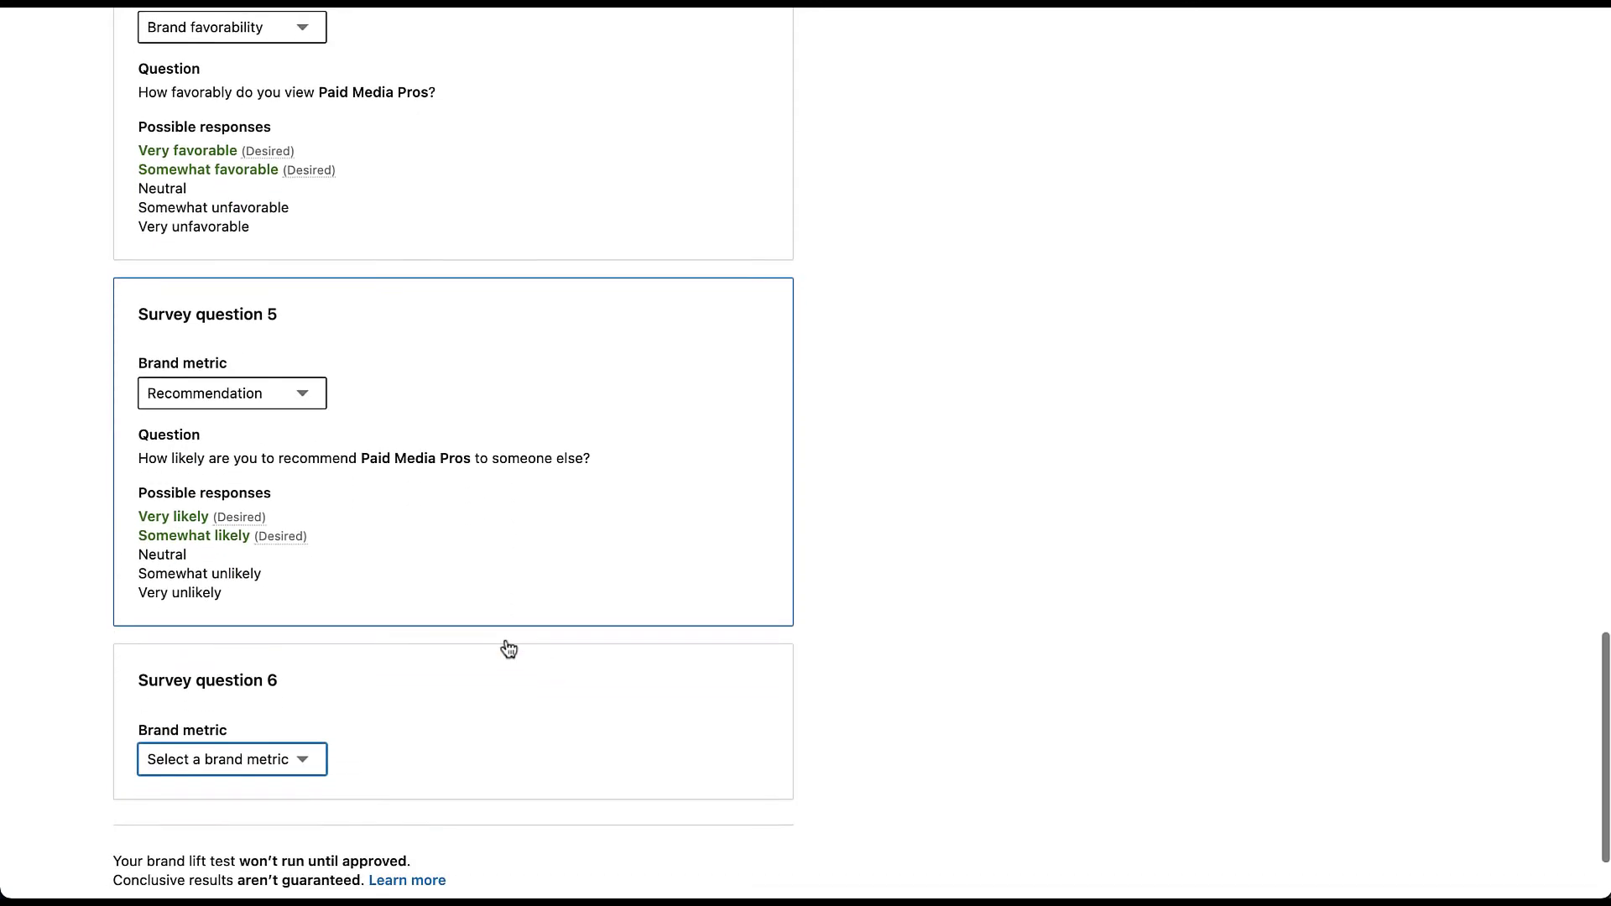
# Assign the Product consideration metric to survey question 6
pyautogui.scroll(-2, 507, 646)
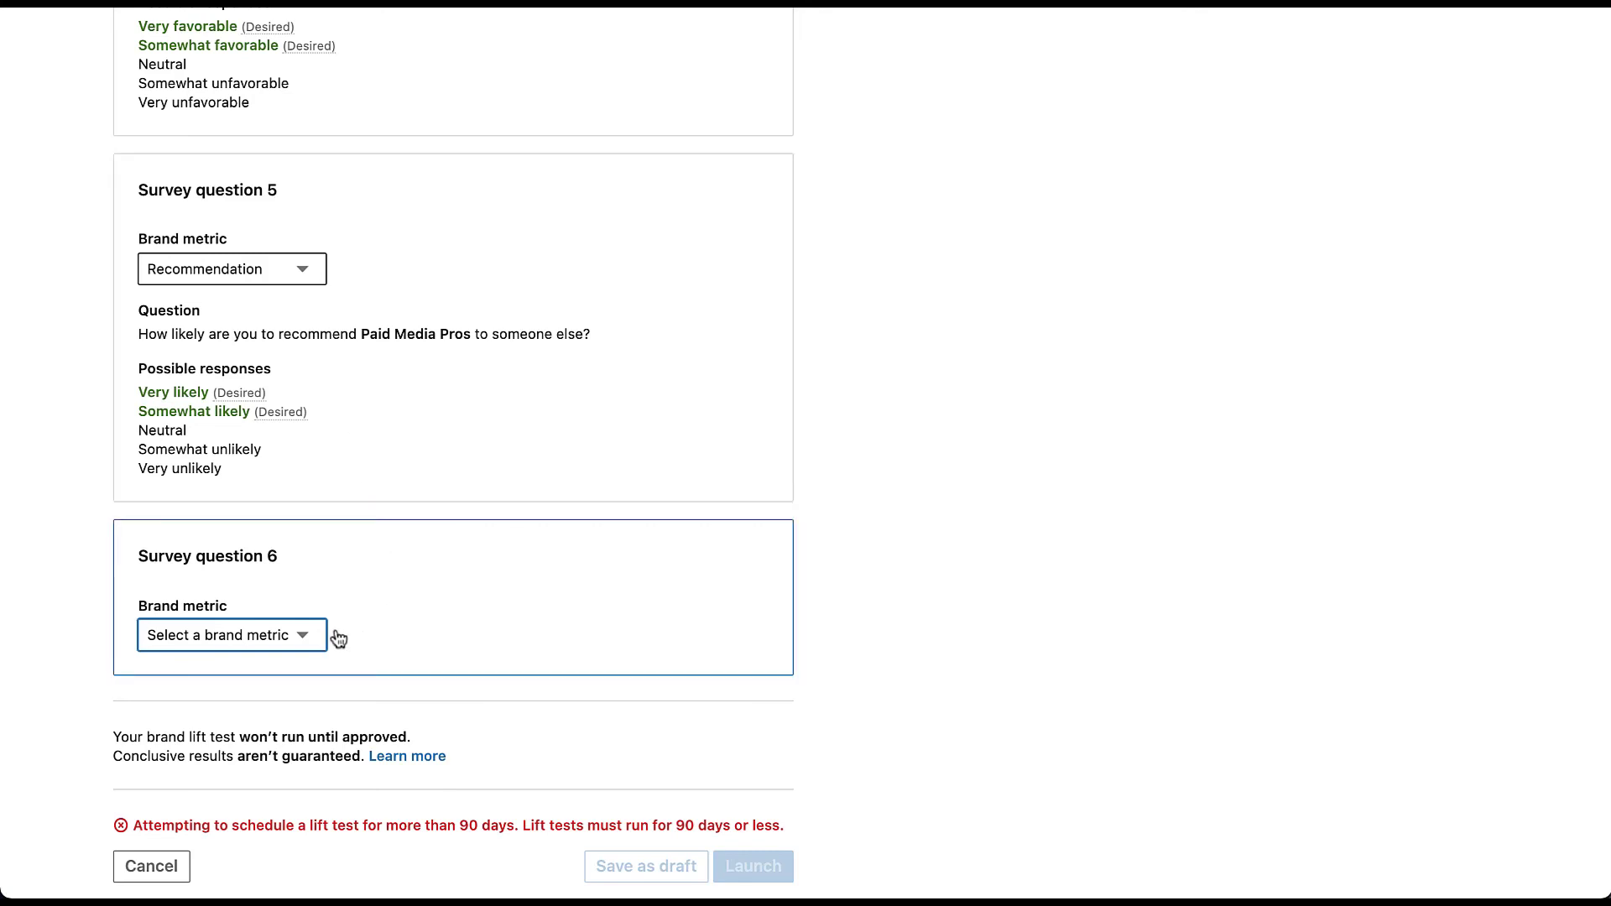
pyautogui.click(307, 634)
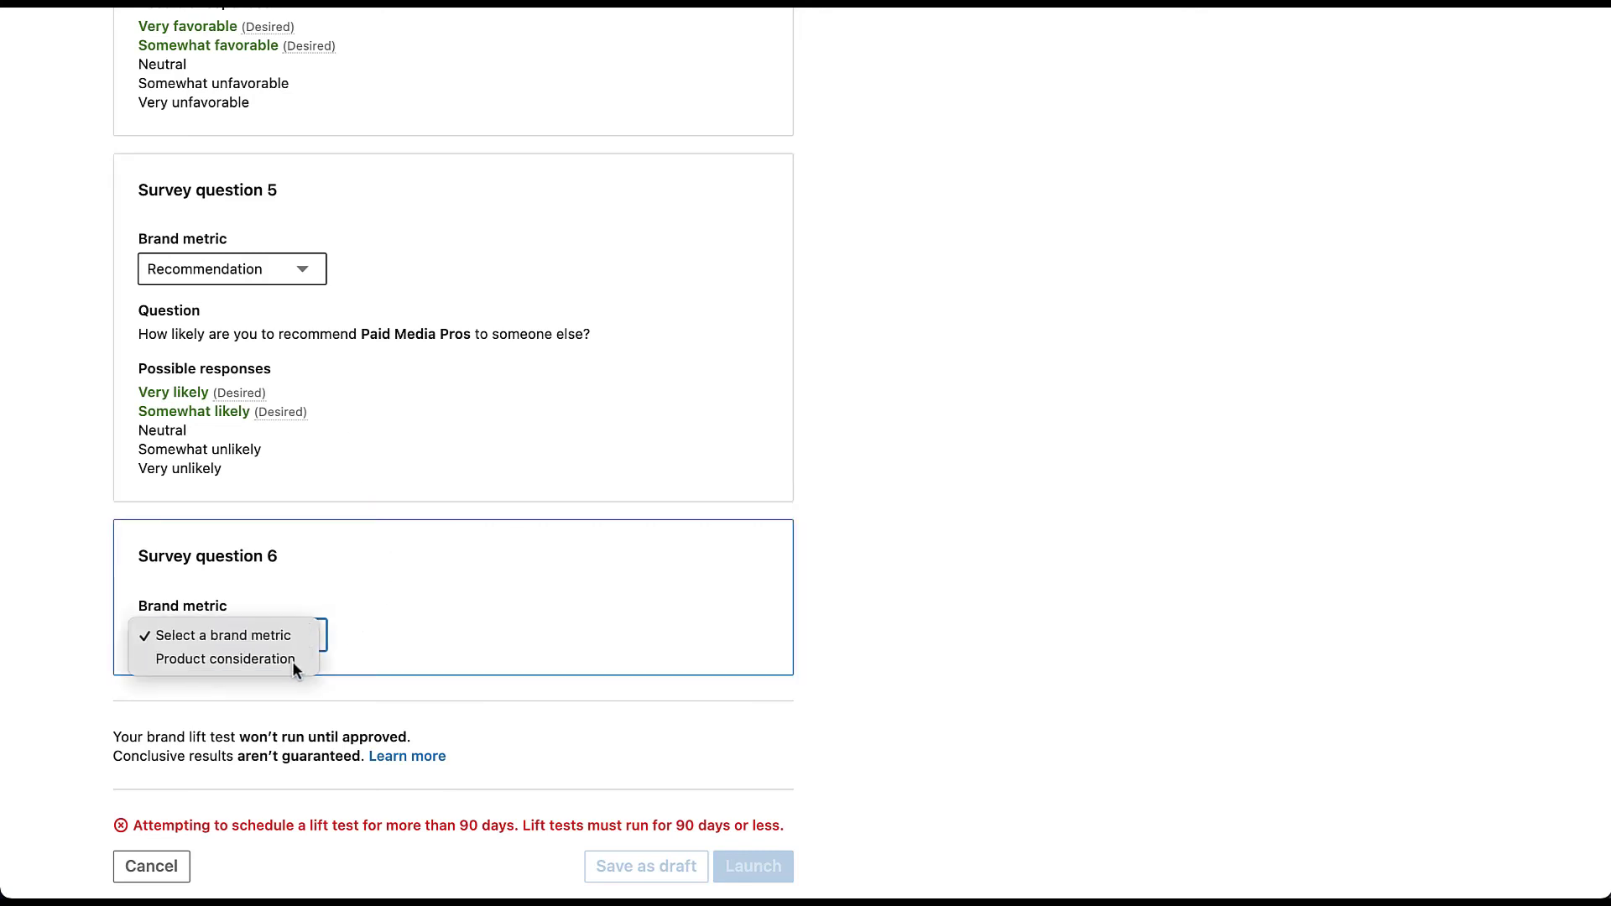
pyautogui.click(292, 659)
pyautogui.scroll(-5, 587, 743)
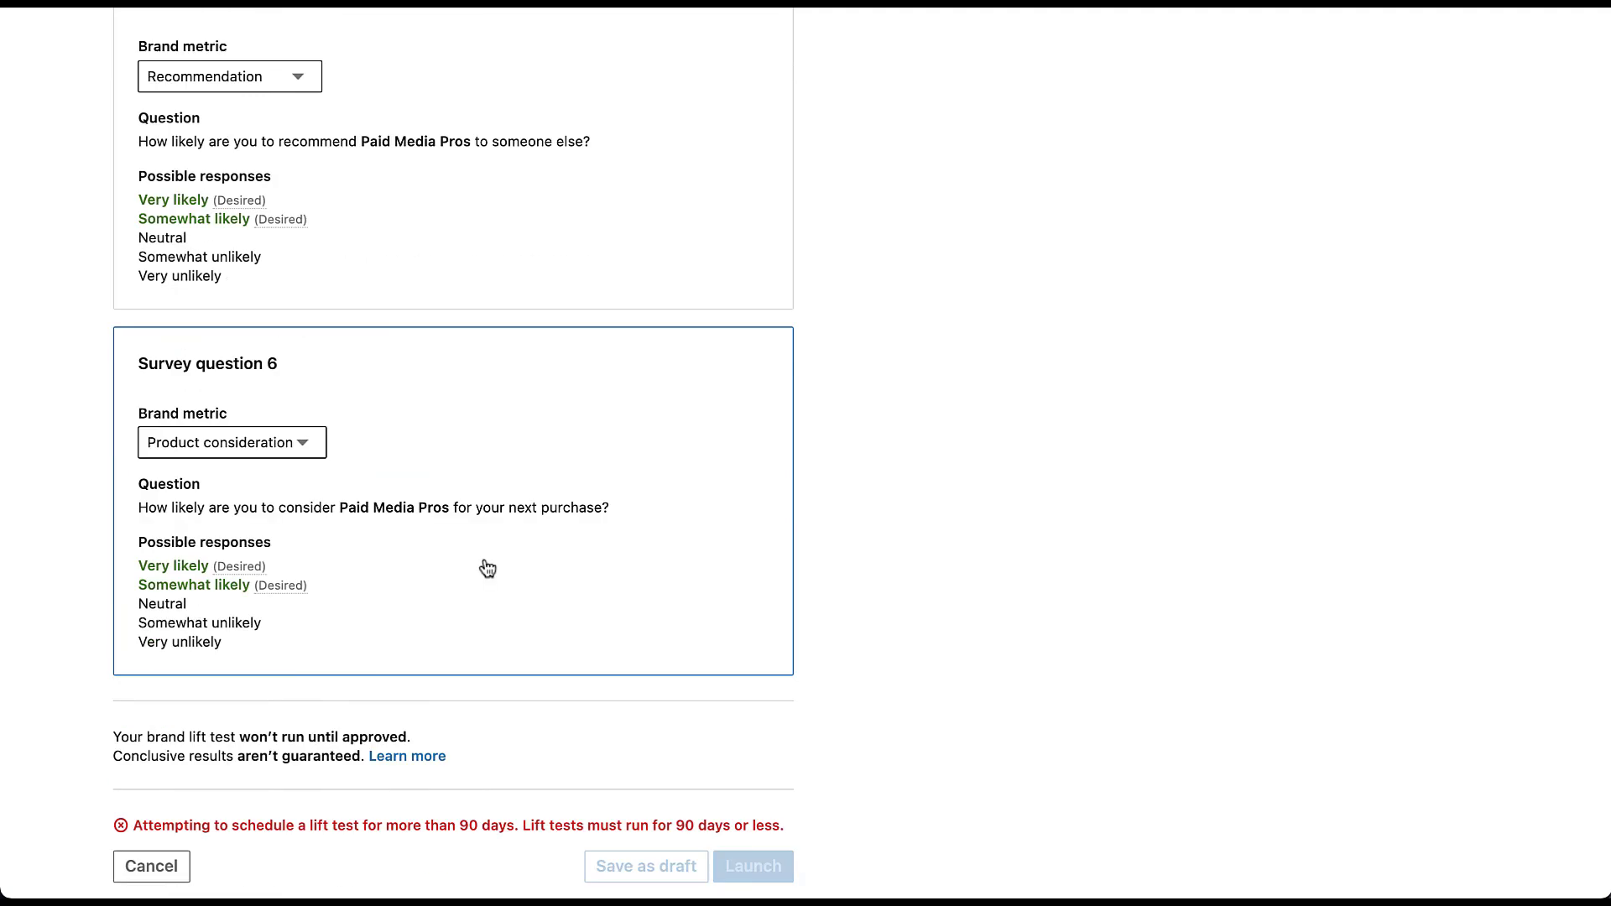